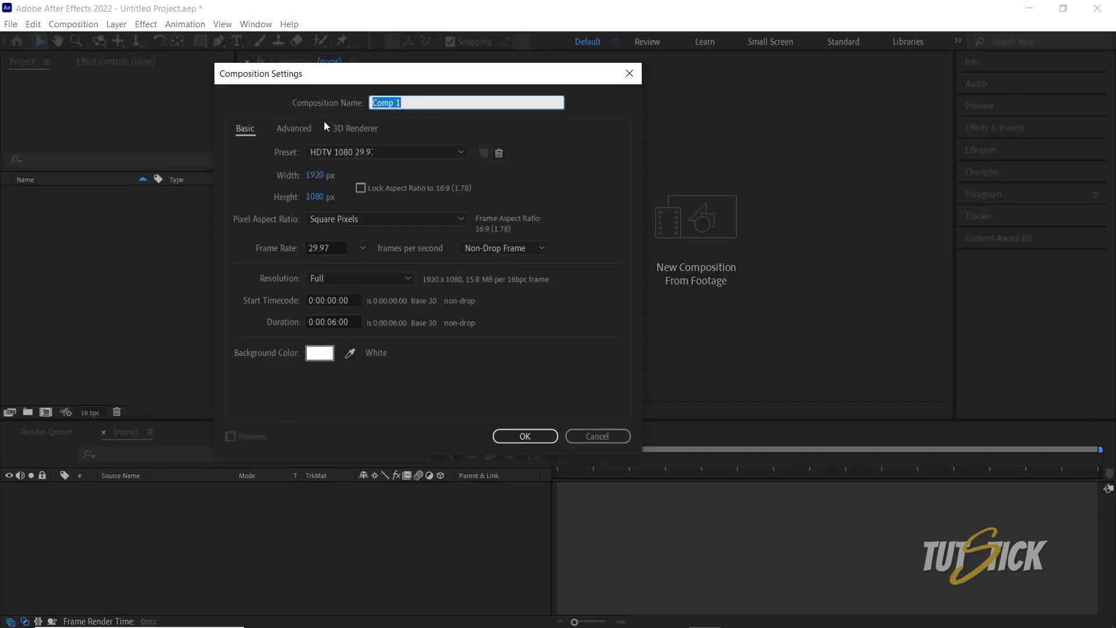
Name the 1920×1080 comp Blue and pen-draw a closed dark teal blob on it.
type("Blue")
left_click(535, 444)
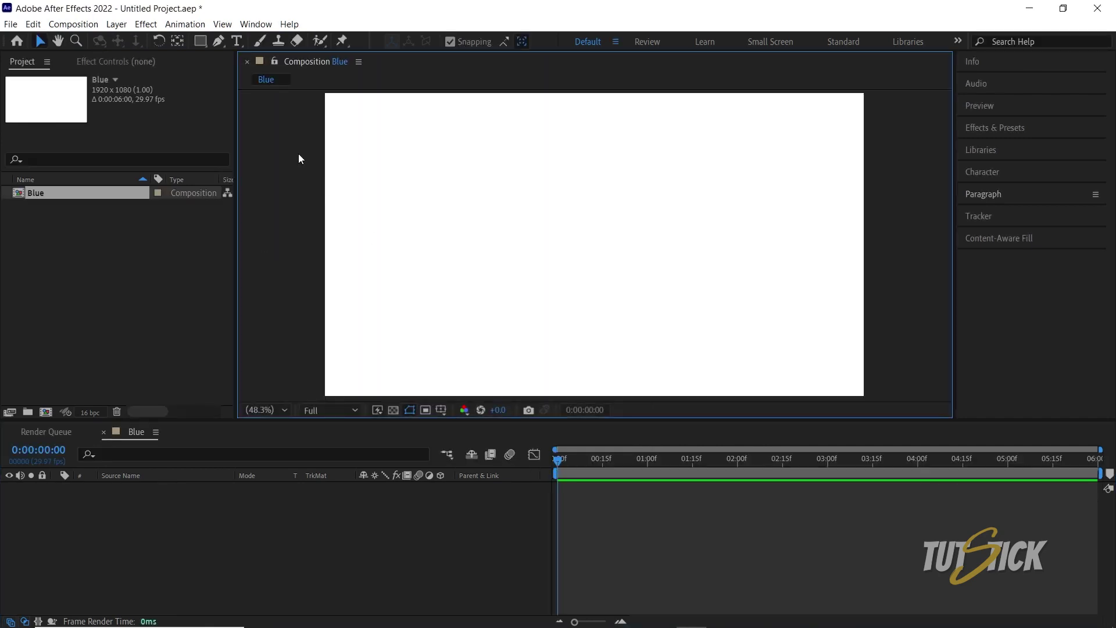
left_click(218, 41)
left_click_drag(519, 225, 532, 251)
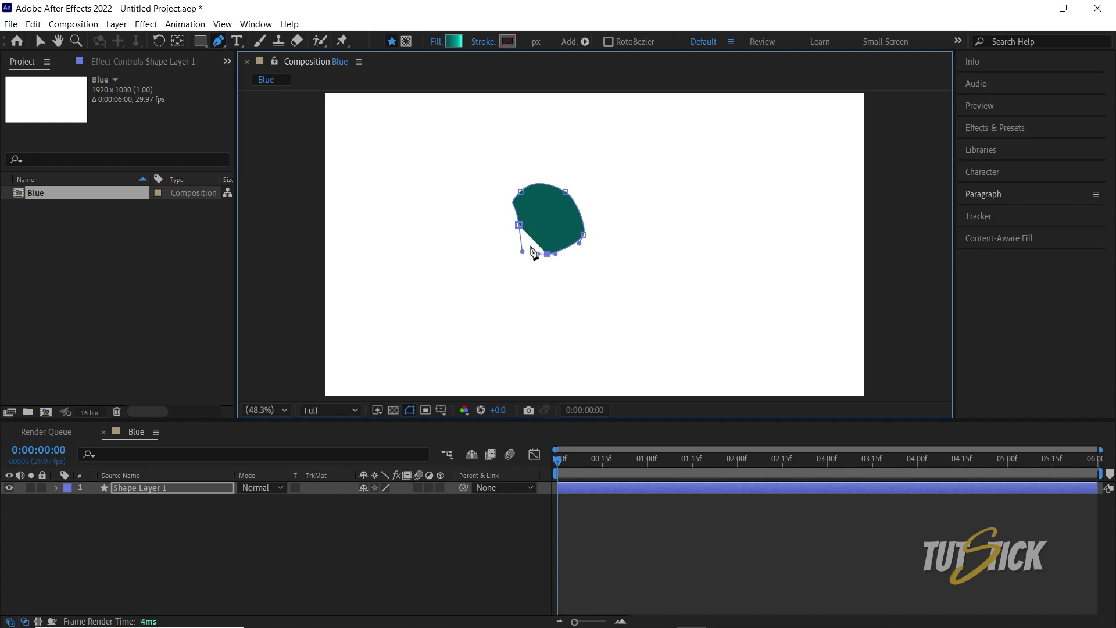
left_click(519, 224)
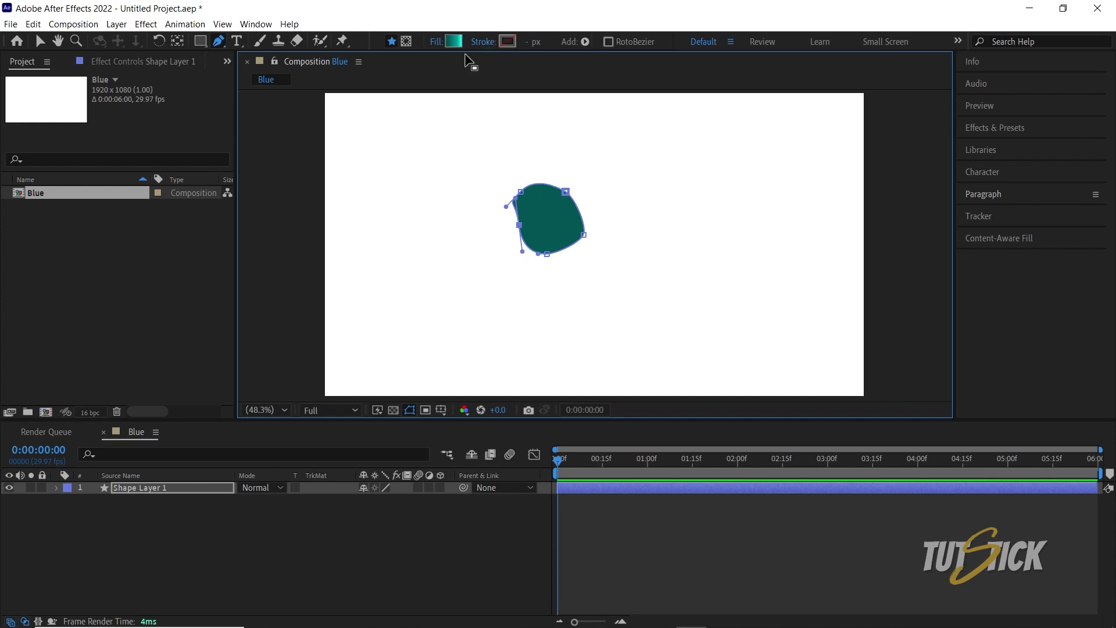
left_click(436, 47)
Switch the blob's fill to Linear Gradient and set its stops from dark teal to bright cyan.
left_click(328, 156)
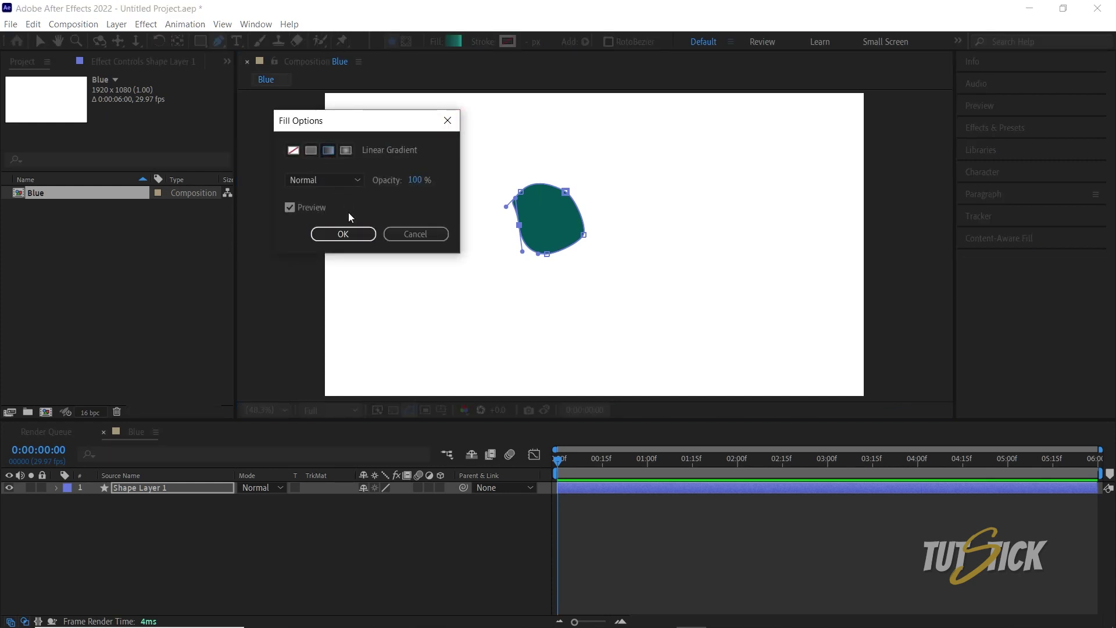
left_click(343, 233)
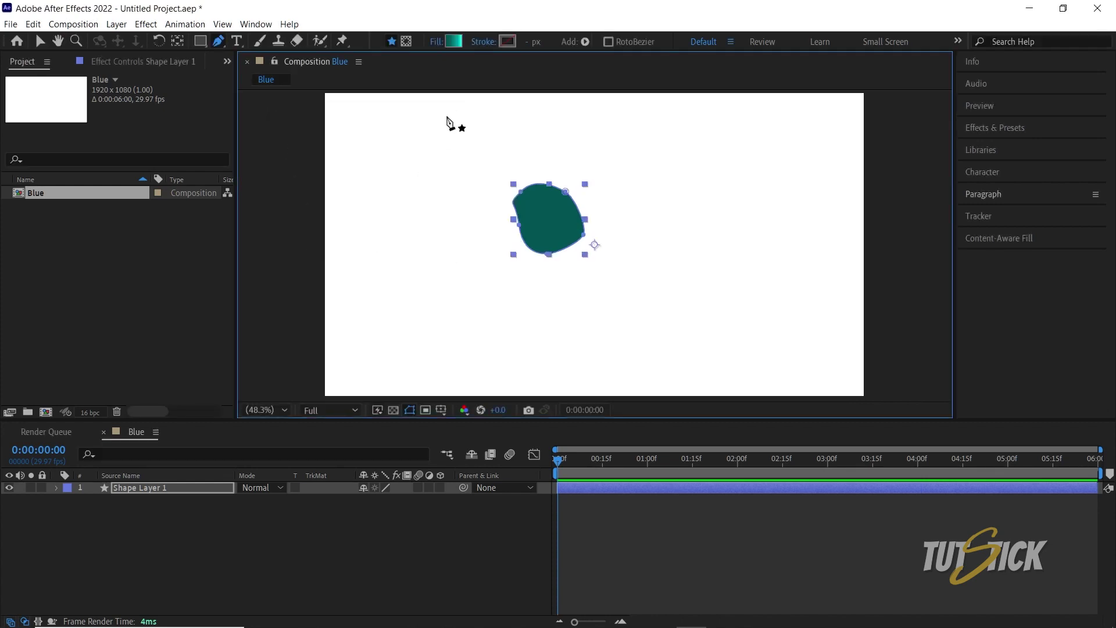
left_click(452, 42)
left_click_drag(763, 82, 691, 87)
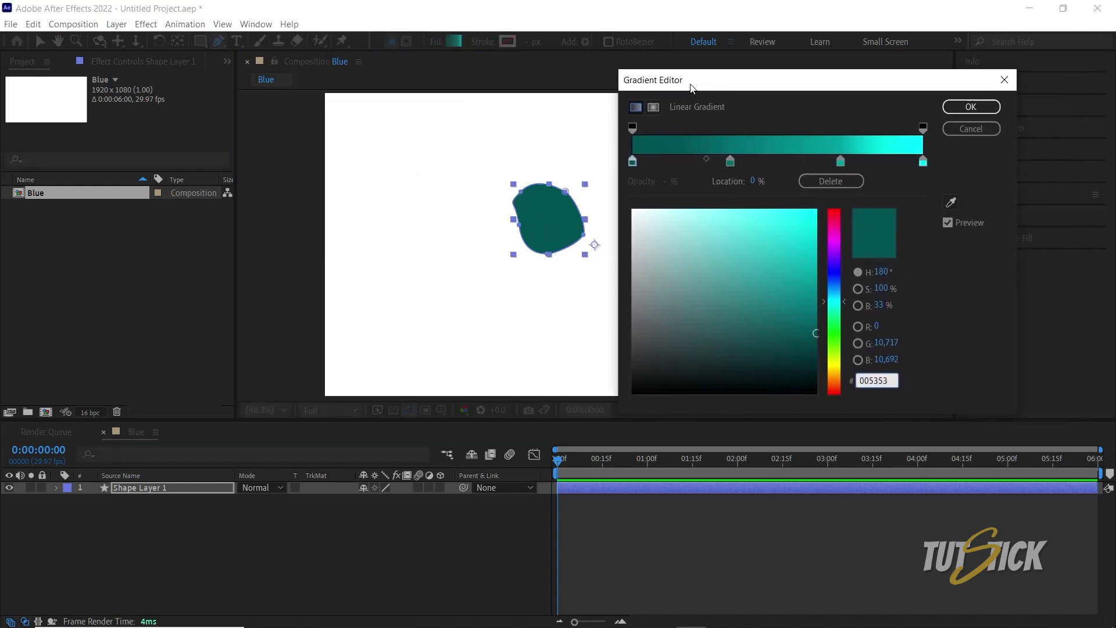
left_click(840, 161)
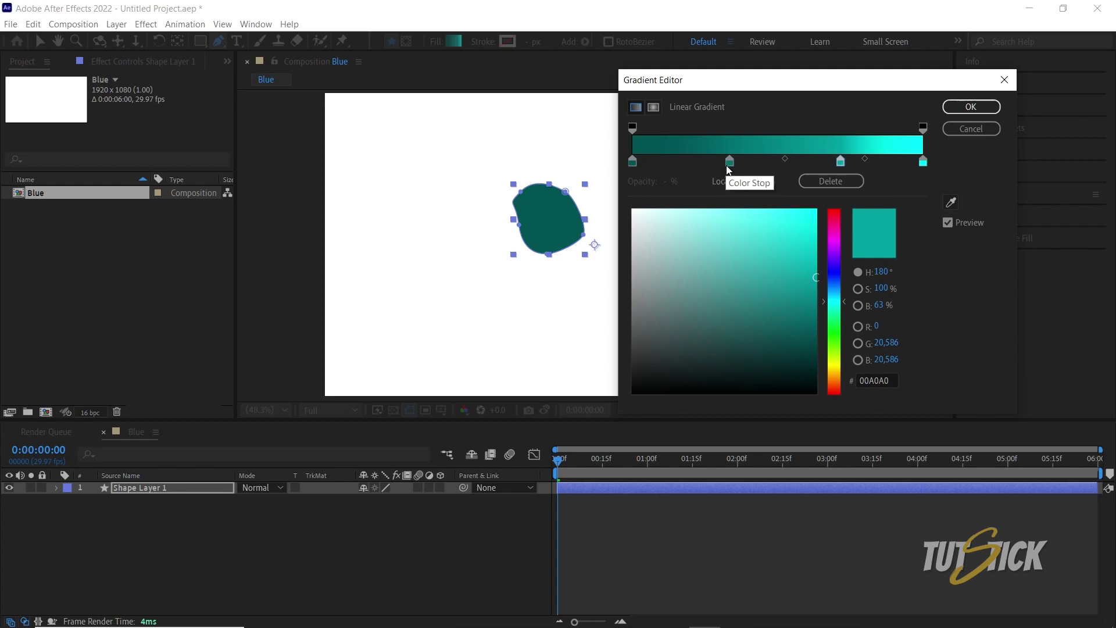
left_click(683, 162)
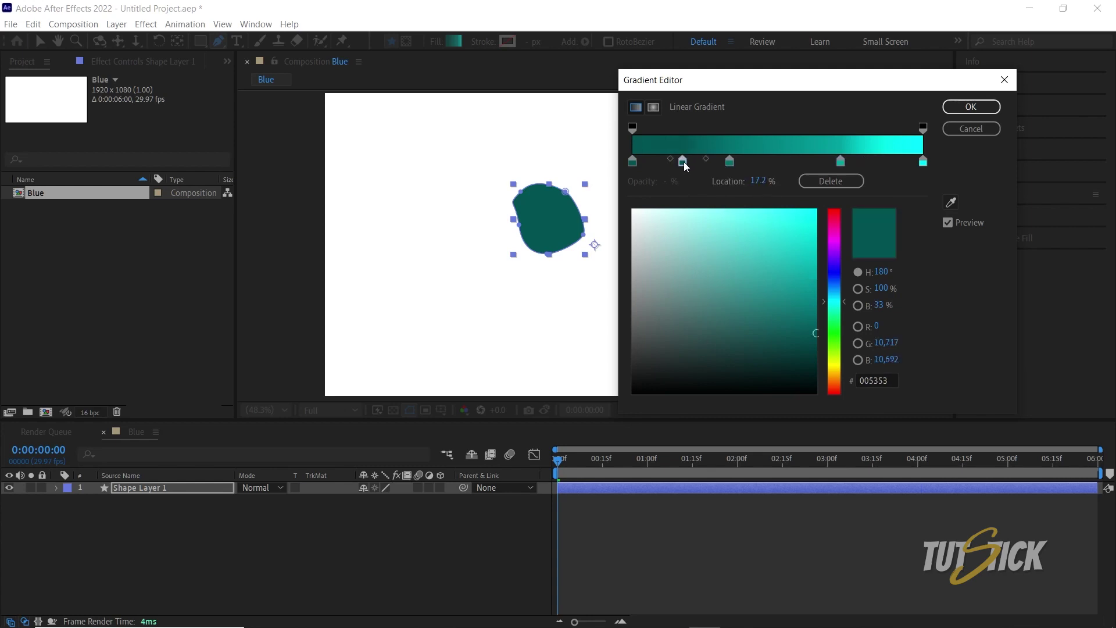
left_click_drag(684, 162, 685, 263)
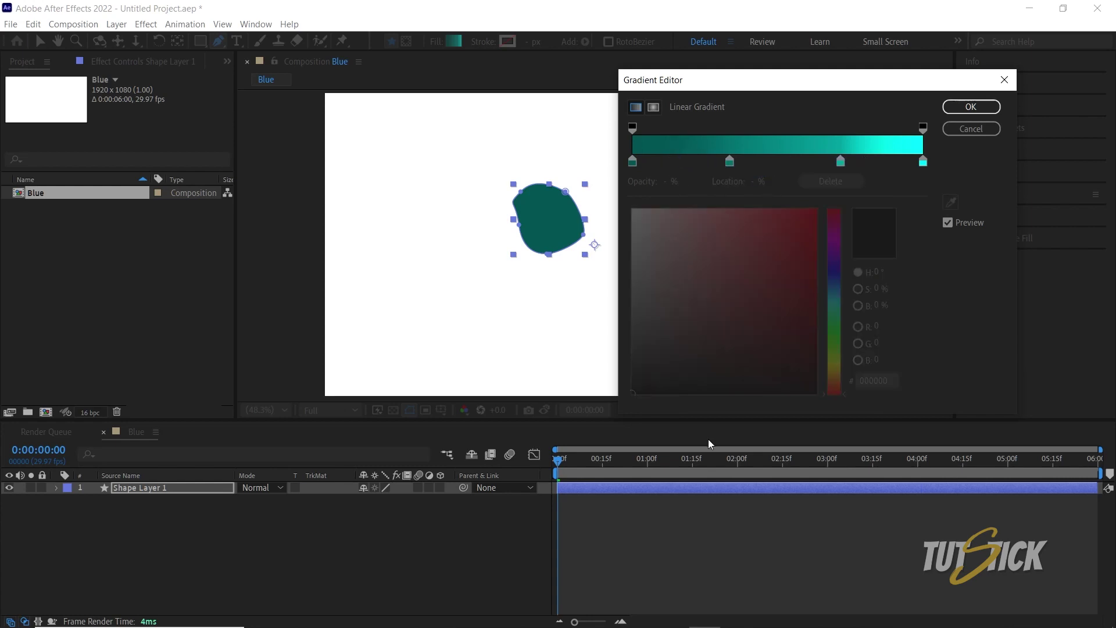
left_click(730, 161)
left_click(971, 107)
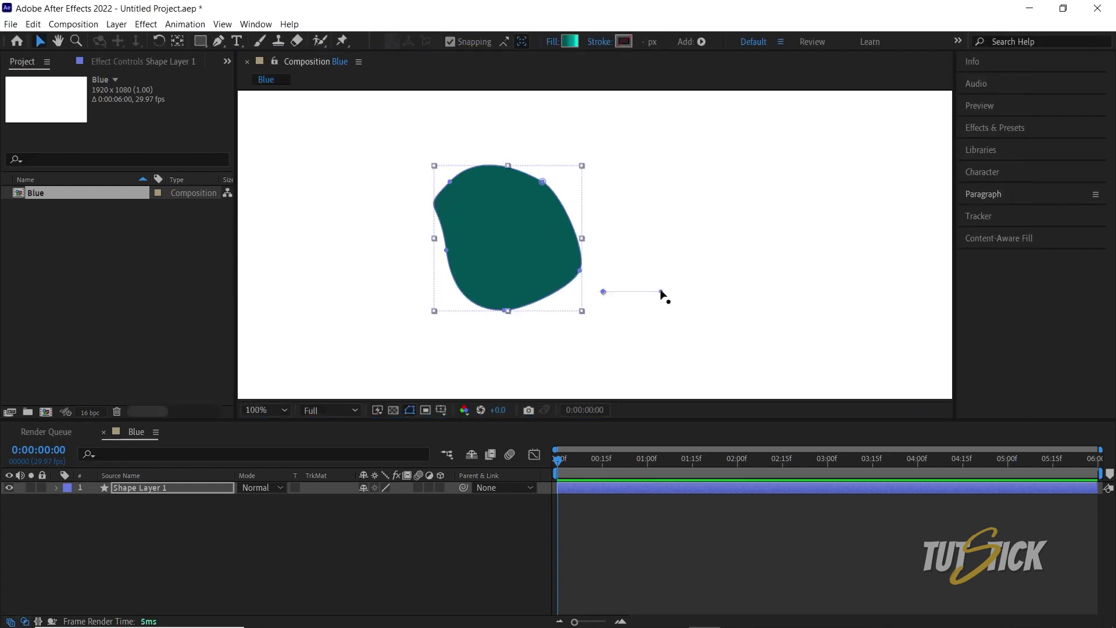
Drag the gradient horizontally across the blob and move its anchor point to the bottom edge.
left_click_drag(661, 292, 435, 239)
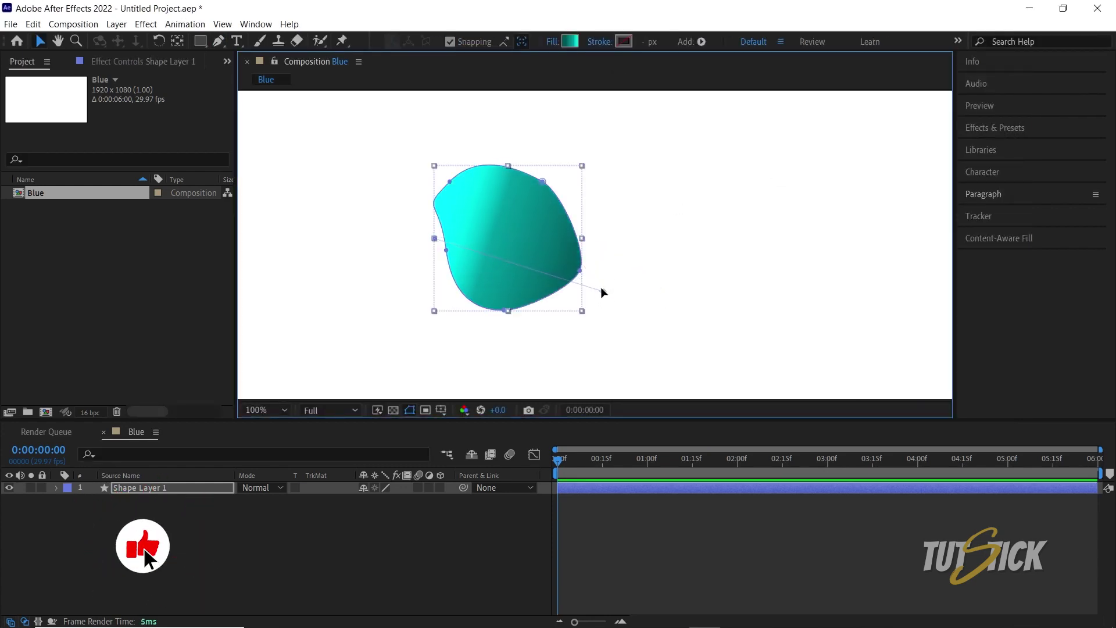
left_click_drag(602, 291, 582, 243)
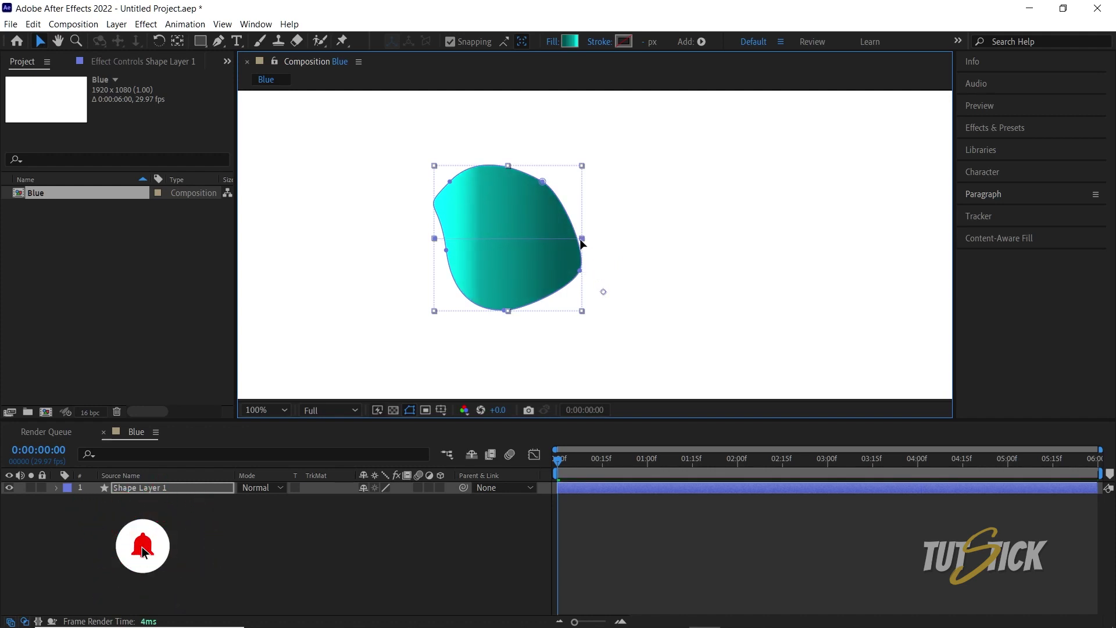
key("comma")
key("y")
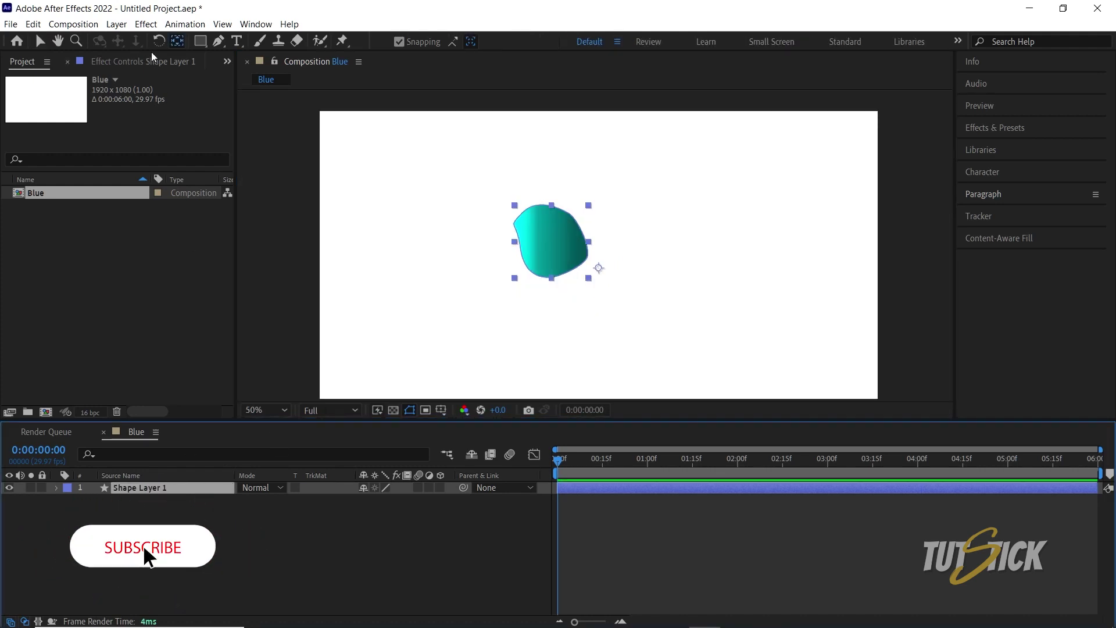
left_click_drag(597, 268, 555, 279)
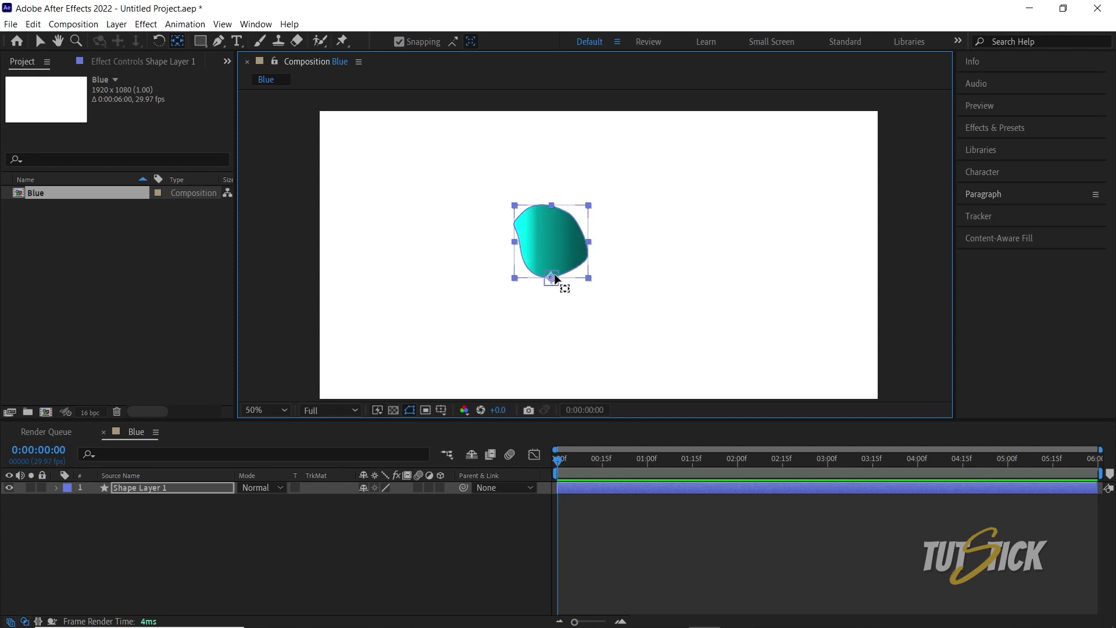
Use Motion Sketch on Shape Layer 1 to capture a looping swirl as Position keyframes.
key("v")
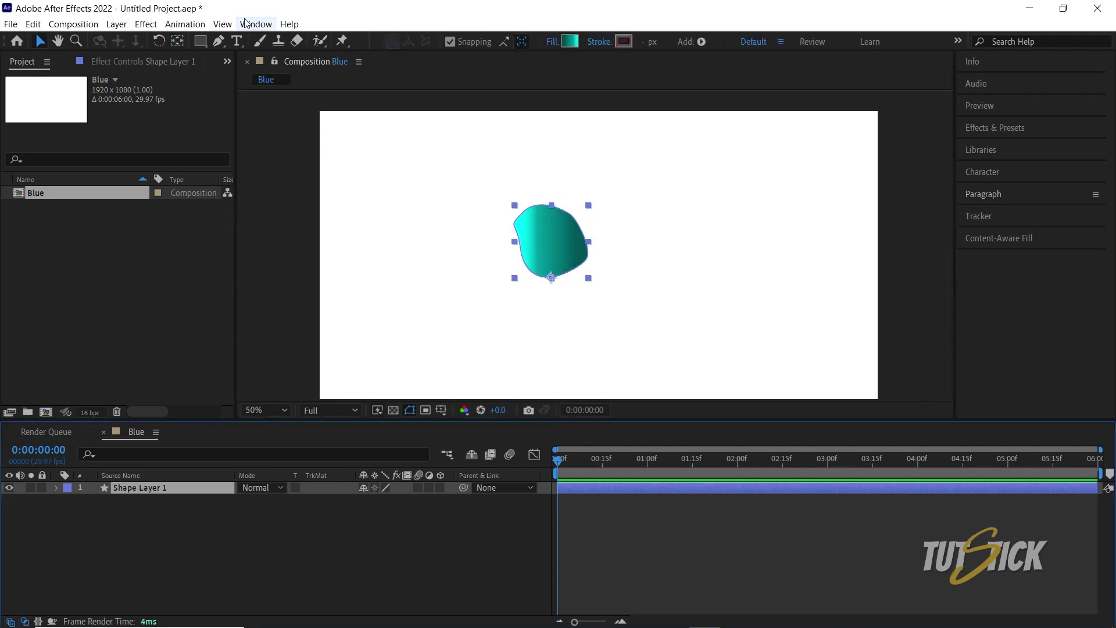
left_click(253, 24)
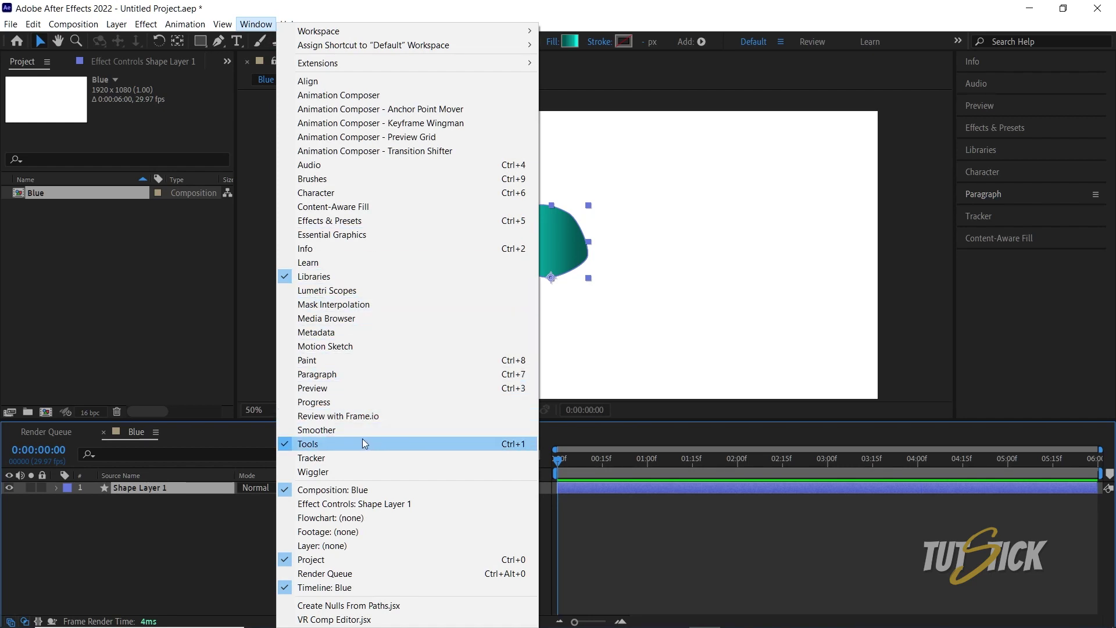
left_click(347, 347)
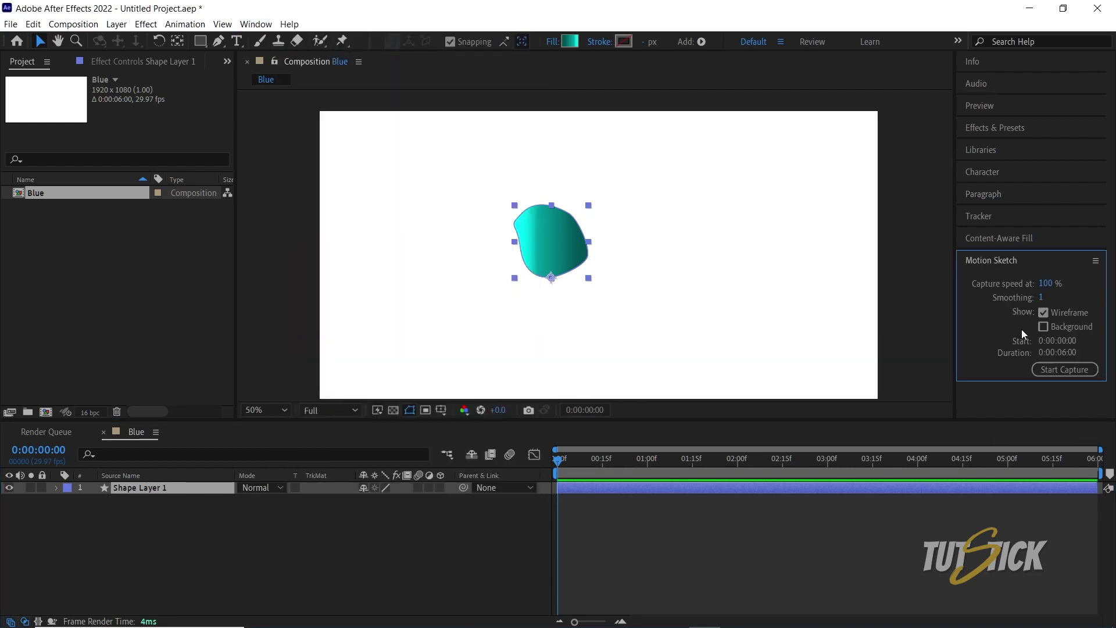
left_click(187, 487)
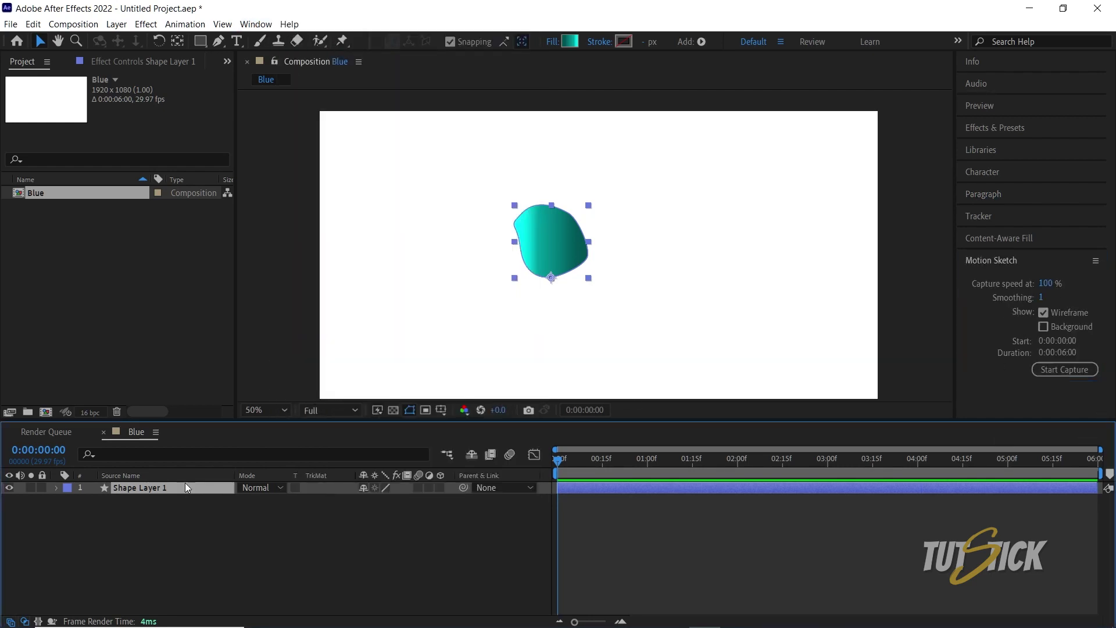
key("comma")
left_click(1064, 370)
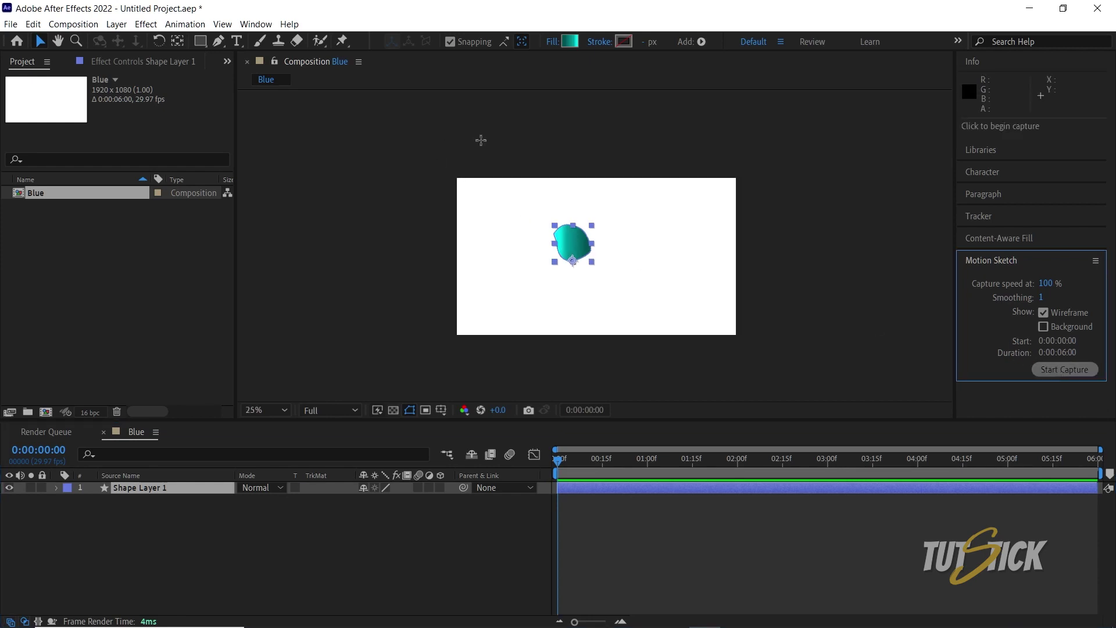
mouse_move(481, 140)
left_mouse_down()
mouse_move(475, 177)
mouse_move(489, 215)
mouse_move(527, 234)
mouse_move(585, 216)
mouse_move(561, 213)
mouse_move(575, 263)
mouse_move(706, 265)
left_mouse_up()
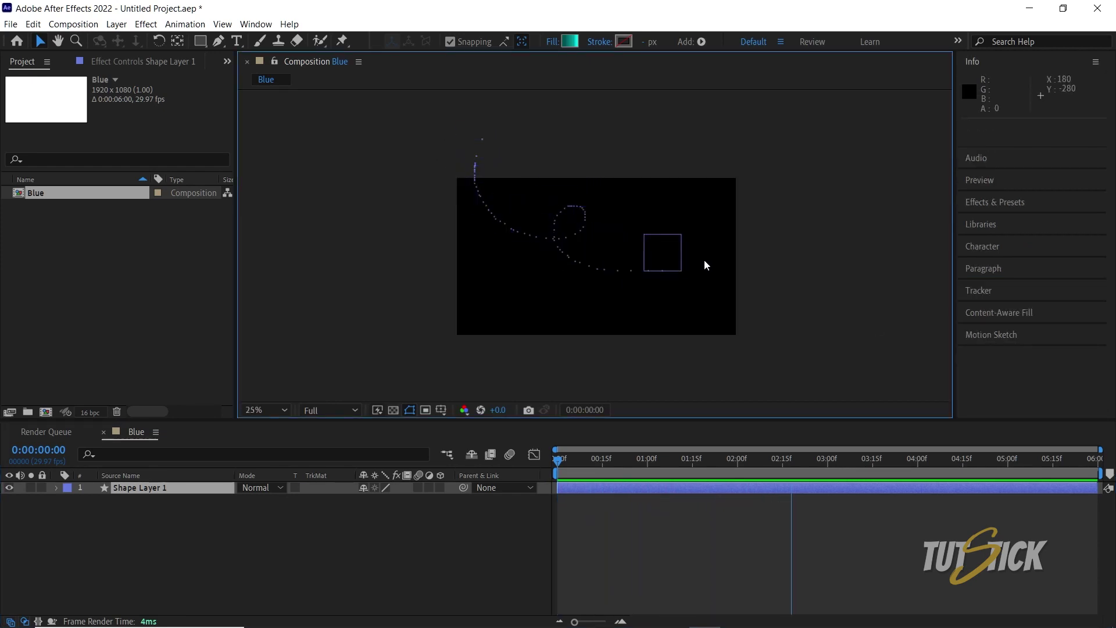
left_click_drag(761, 223, 759, 221)
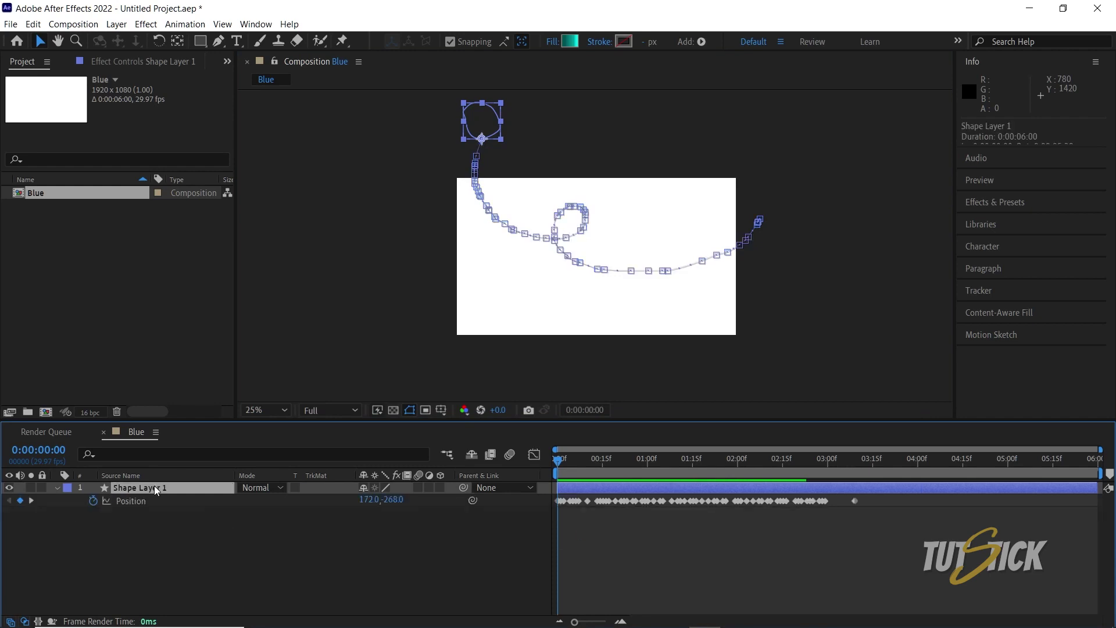
mouse_move(560, 463)
left_mouse_down()
mouse_move(824, 458)
mouse_move(550, 459)
left_mouse_up()
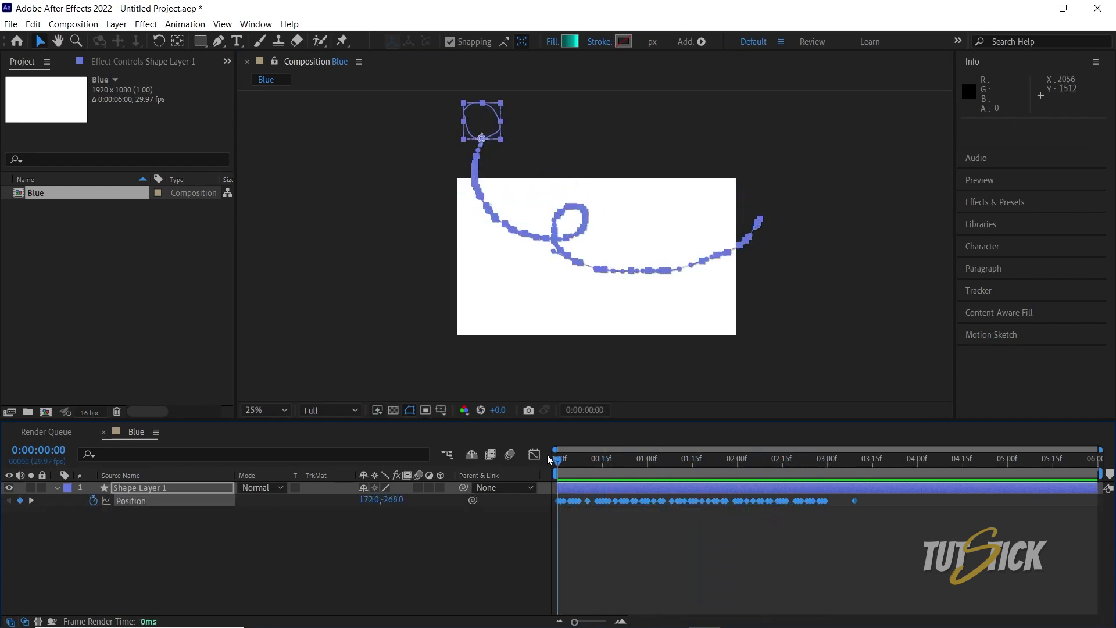
Select all Position keyframes and compress them to end slightly earlier.
left_click(878, 516)
left_click_drag(871, 500, 553, 514)
left_click_drag(853, 501, 826, 506)
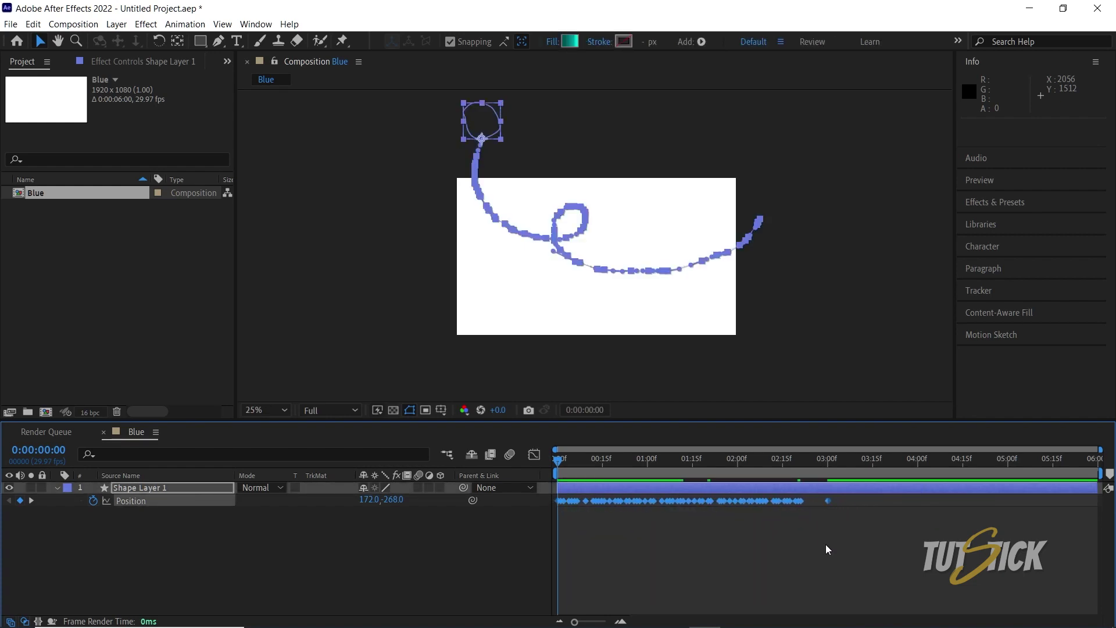
left_click(832, 532)
Smooth the Position keyframes with the Smoother at tolerance 25.
left_click(255, 24)
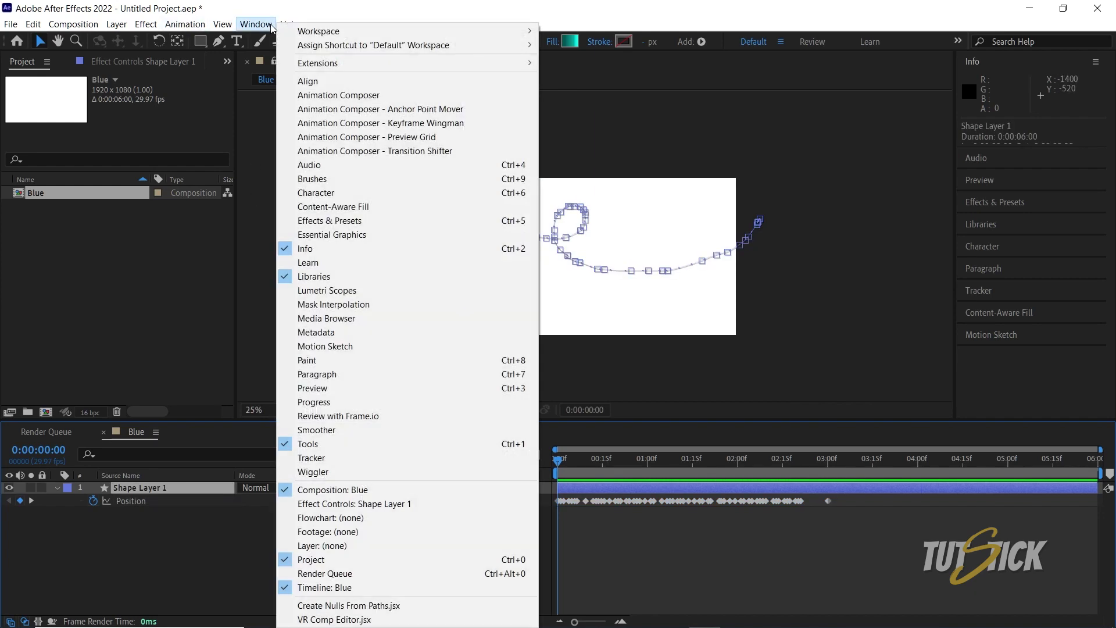
left_click(317, 430)
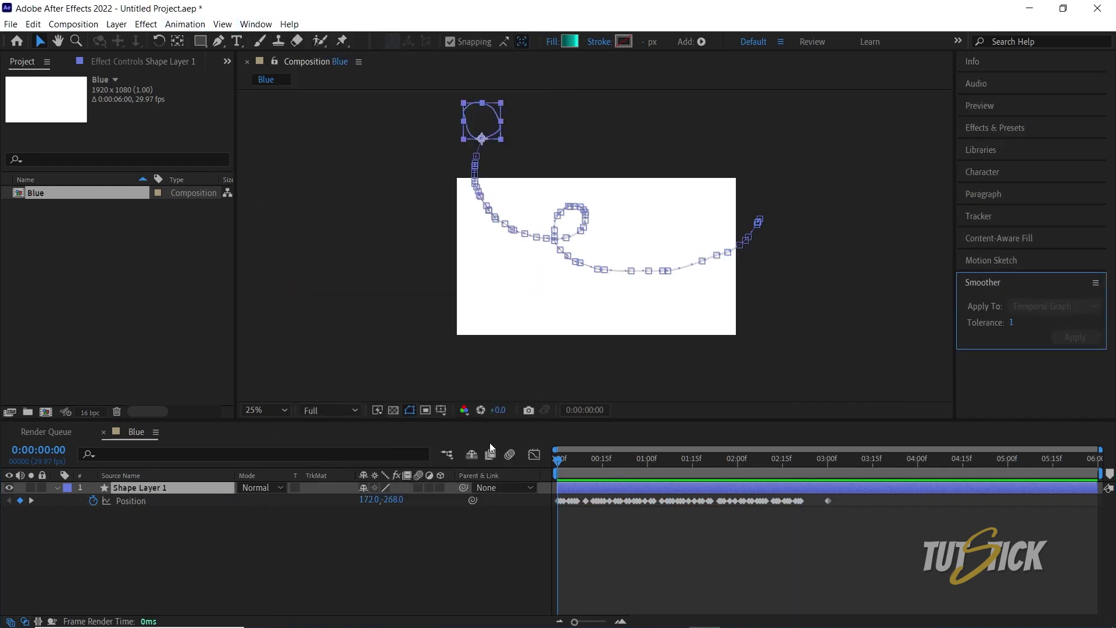
left_click_drag(851, 494, 599, 517)
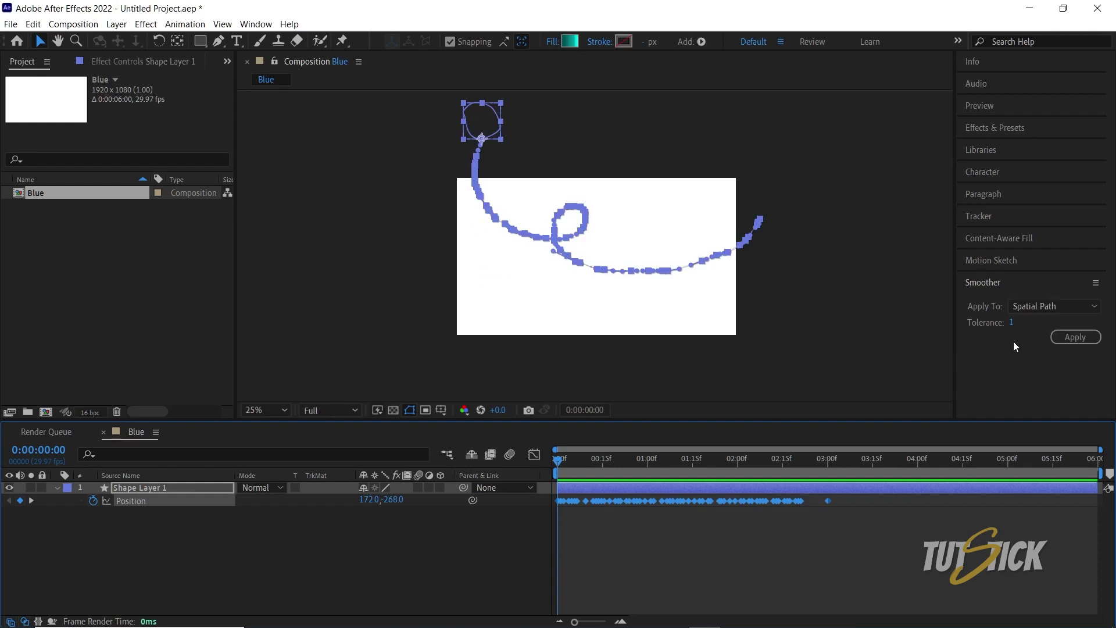
left_click(1011, 323)
type("25")
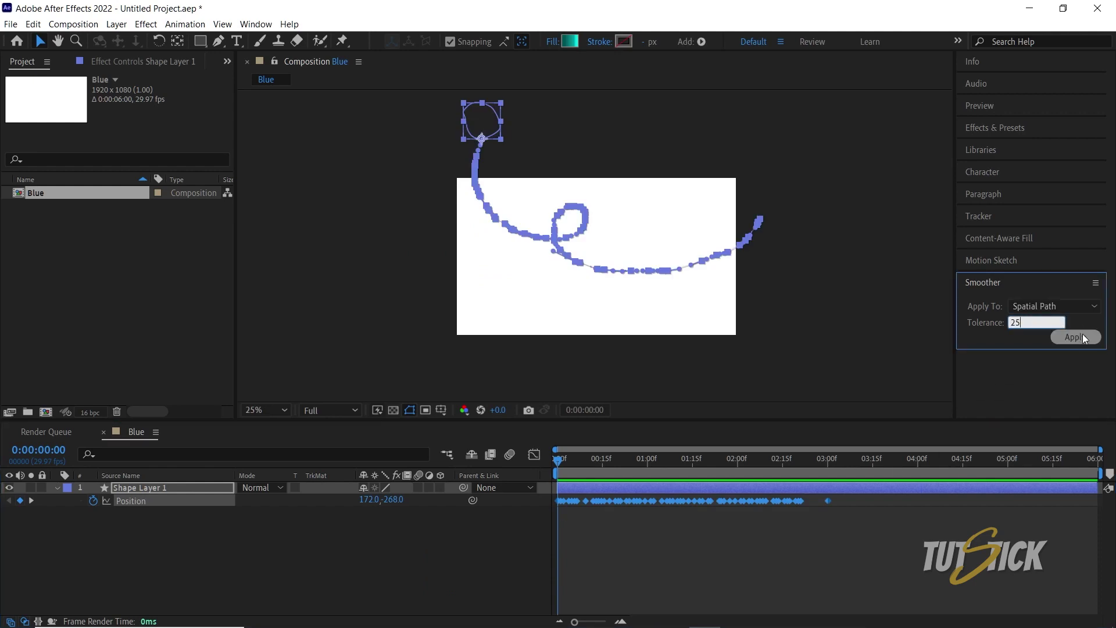
left_click(1079, 336)
mouse_move(559, 459)
left_mouse_down()
mouse_move(799, 460)
mouse_move(562, 460)
left_mouse_up()
Set the middle keyframes to Rove Across Time and play back the motion.
right_click(557, 501)
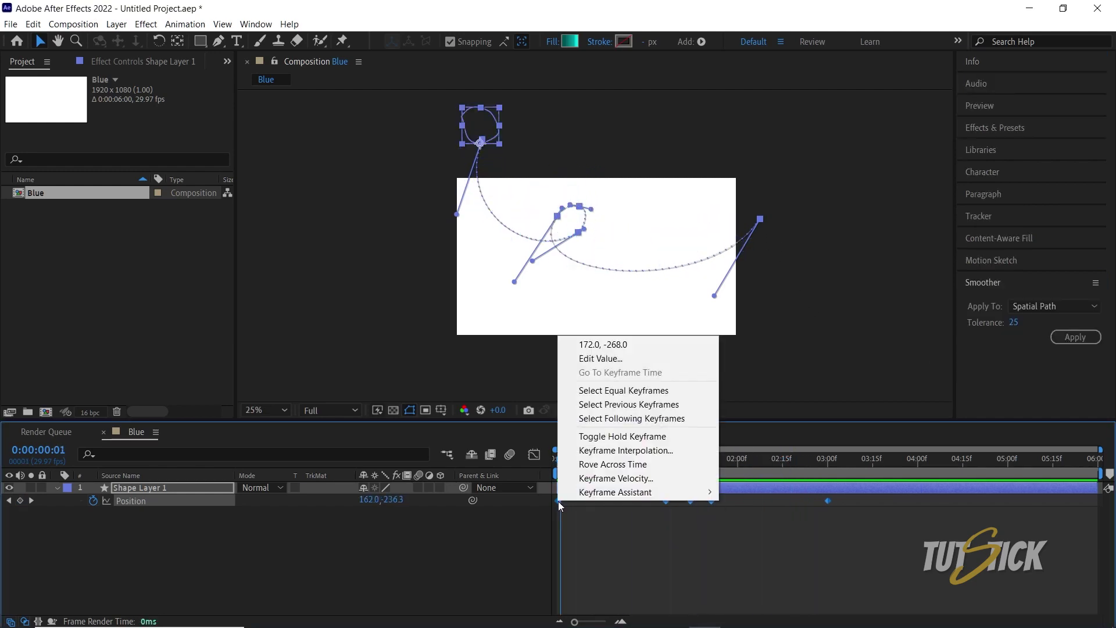
left_click(612, 464)
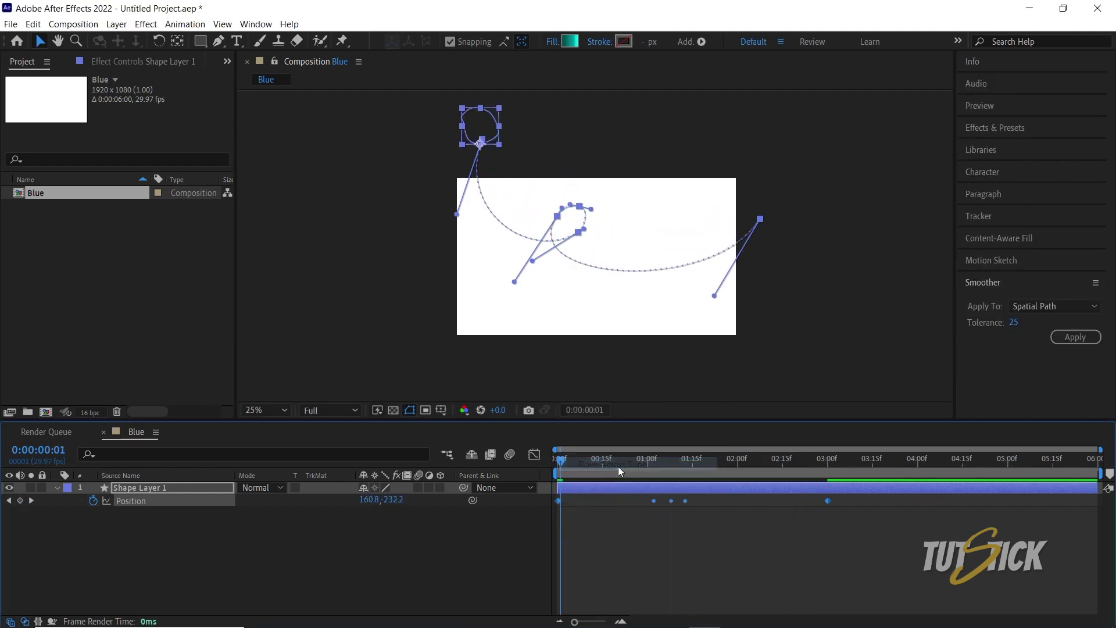
key("space")
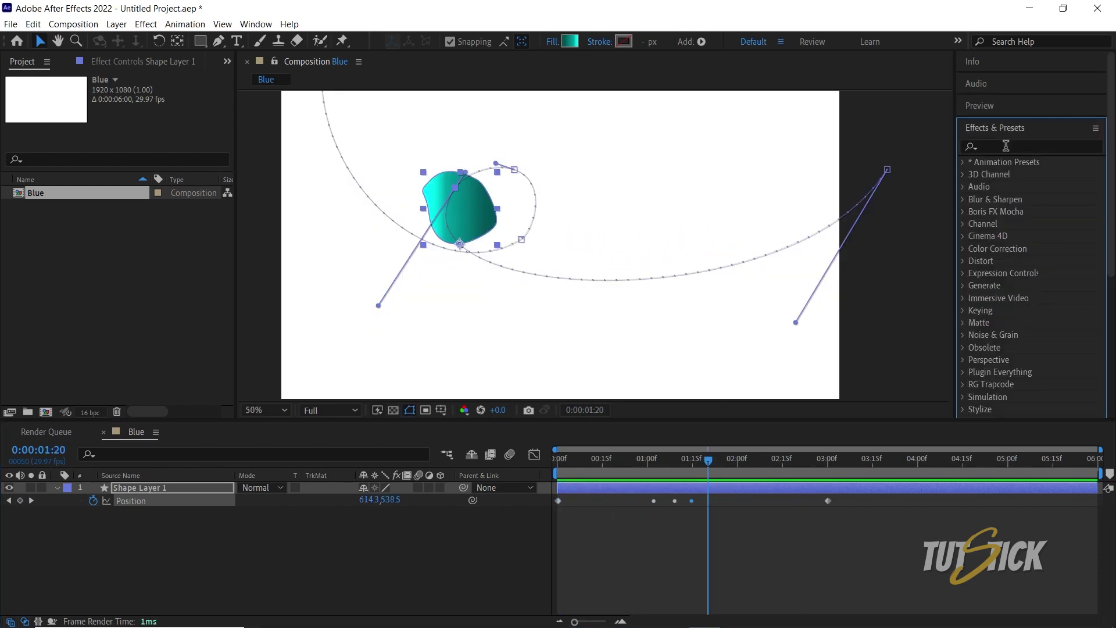
Search Effects & Presets for 'echo' and apply Time > Echo to Shape Layer 1.
left_click(1005, 146)
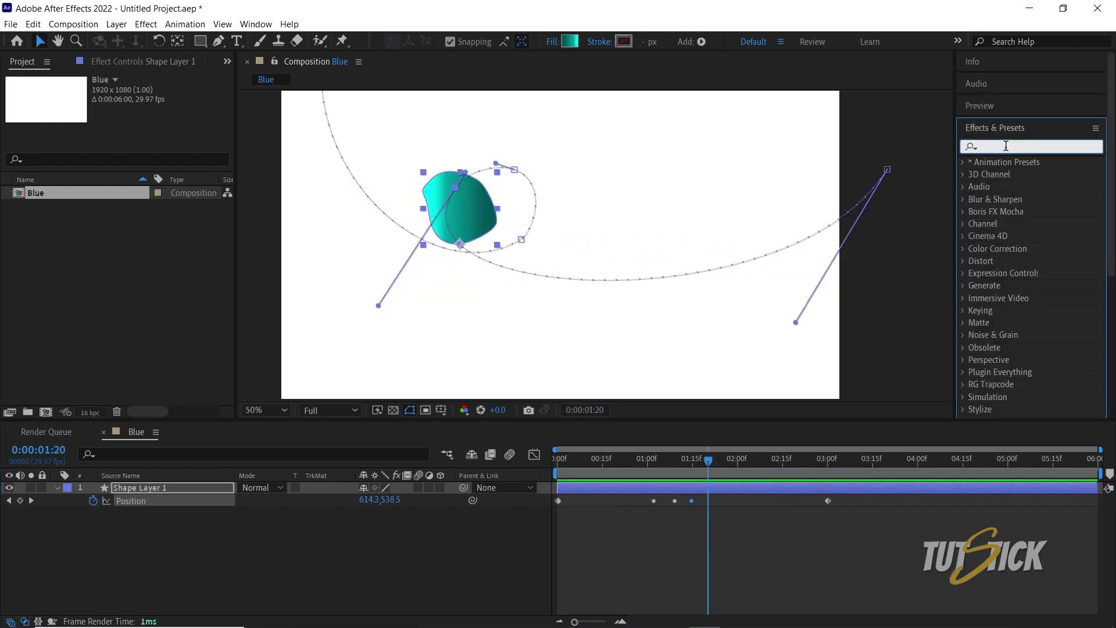
type("echo")
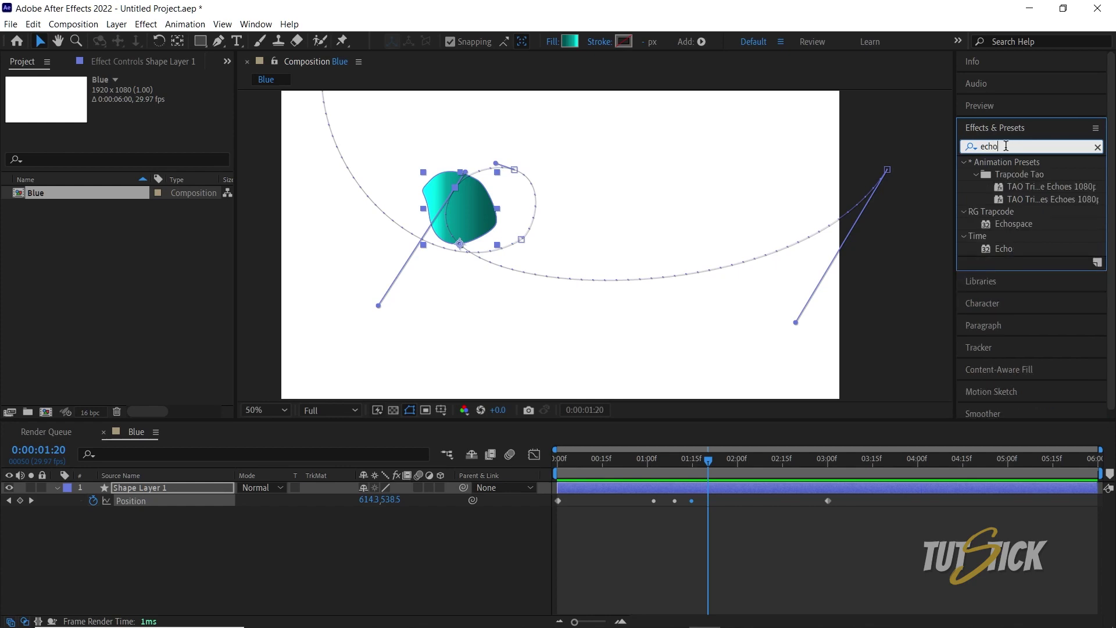
left_click(1007, 249)
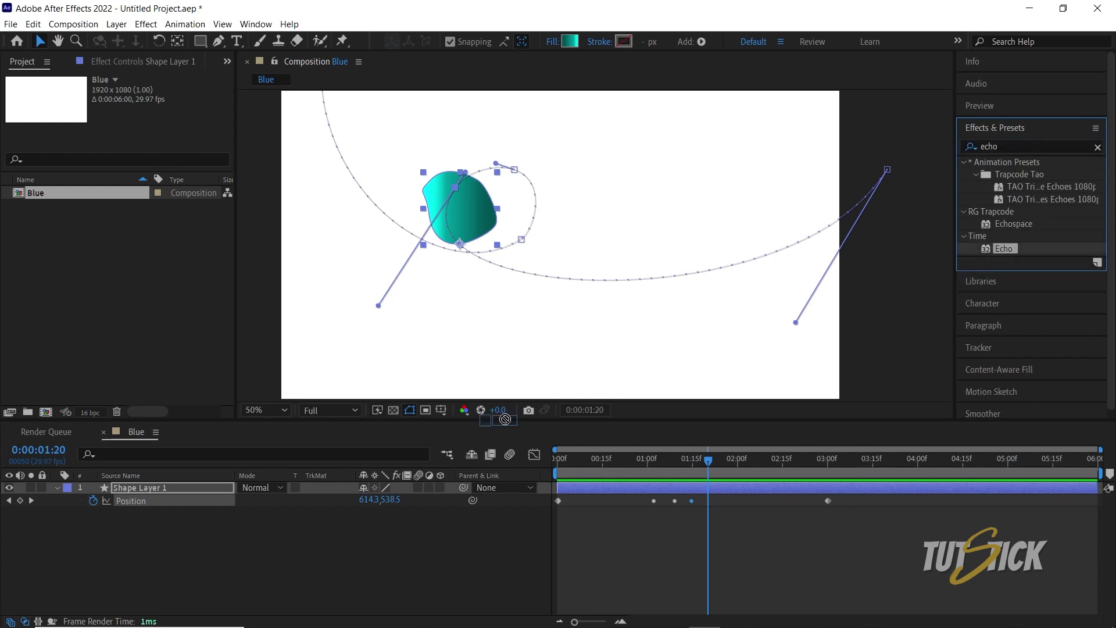
left_click_drag(505, 419, 165, 491)
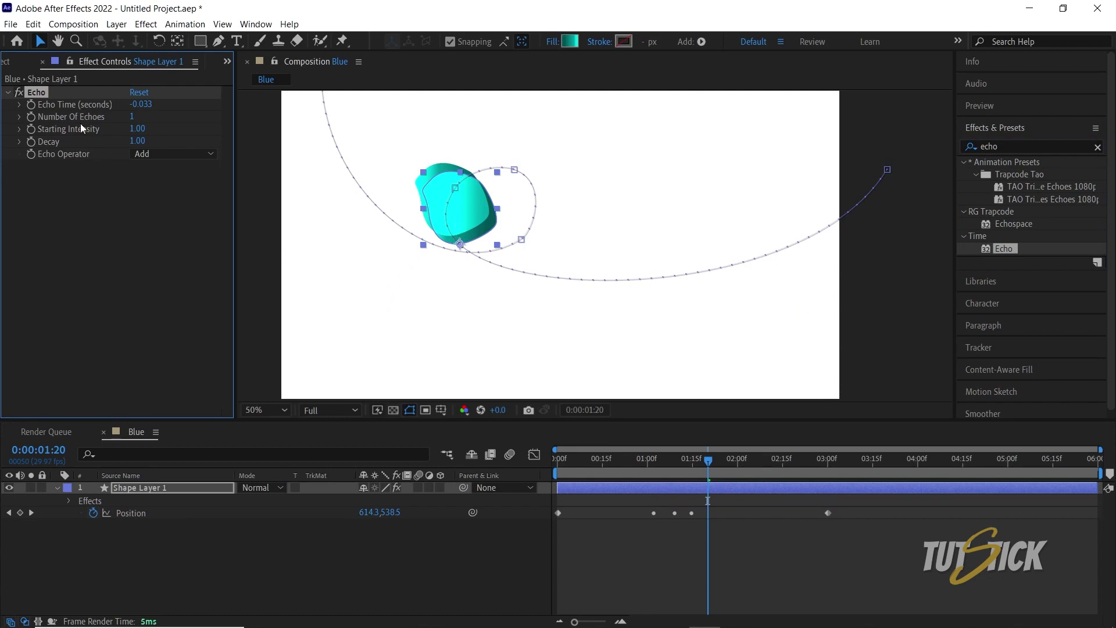
left_click(141, 105)
Set Echo Time to -0.004, Number Of Echoes to 3000 and Echo Operator to Composite In Front.
type("-0.004")
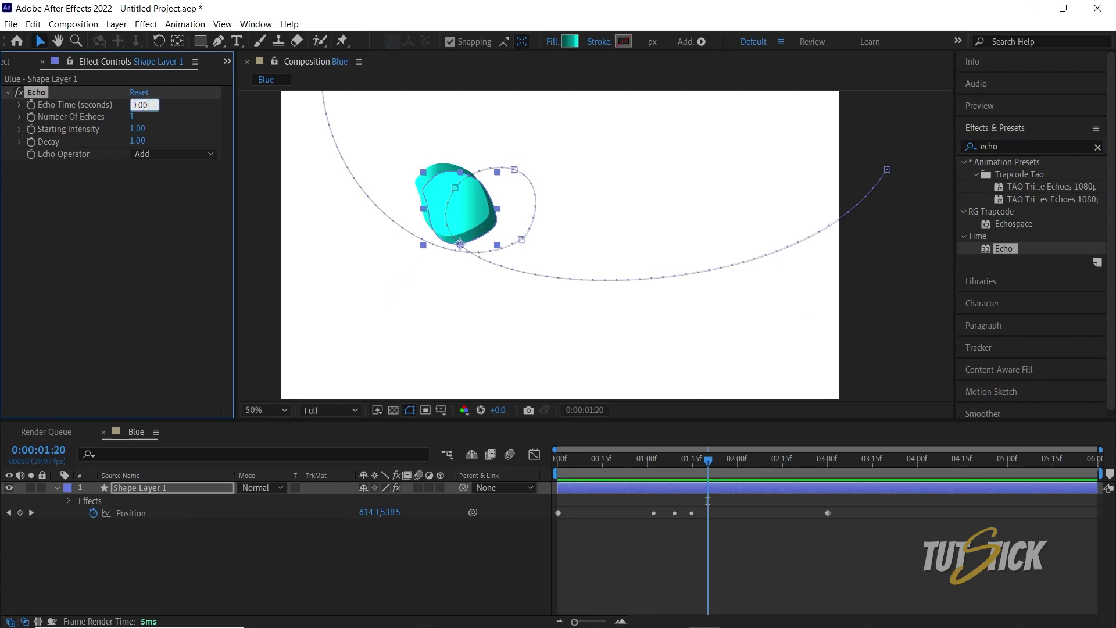
key("Return")
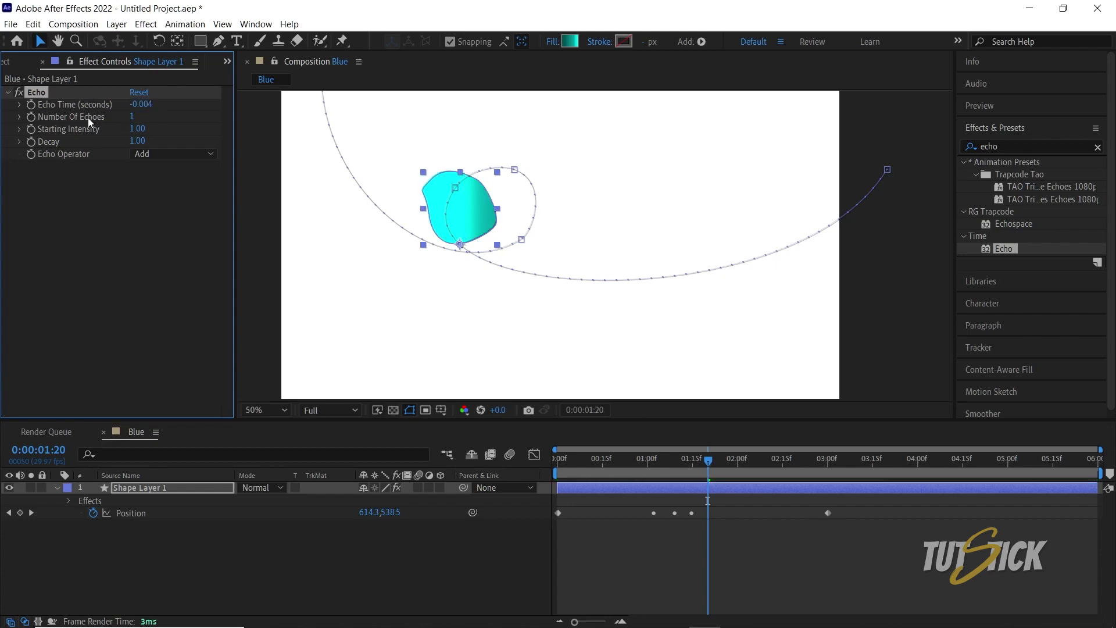
type("3000")
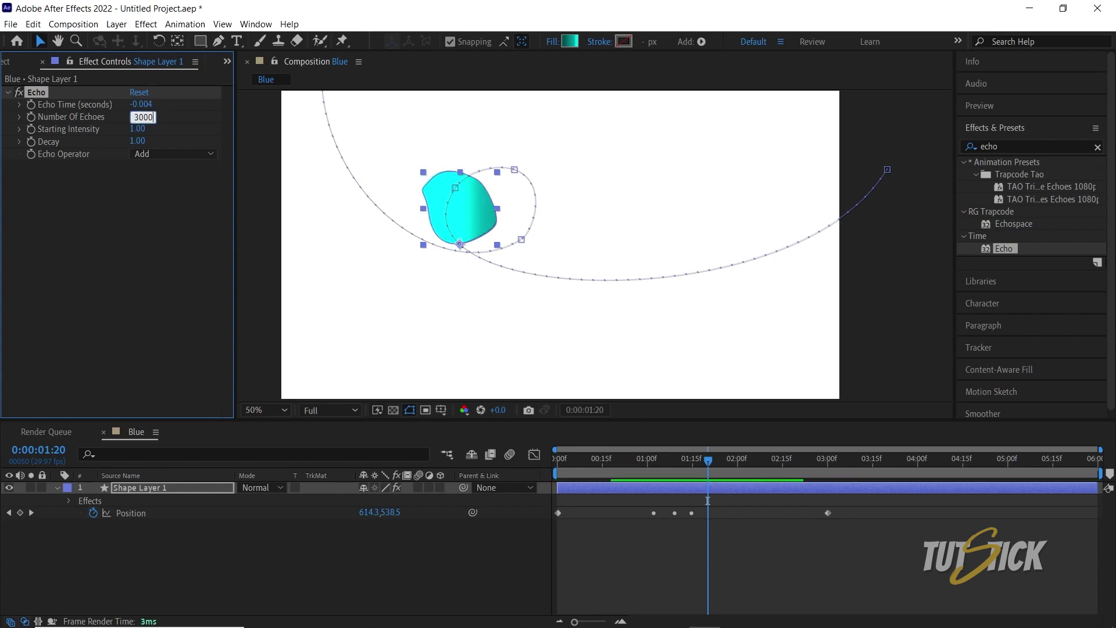
key("Return")
left_click(173, 156)
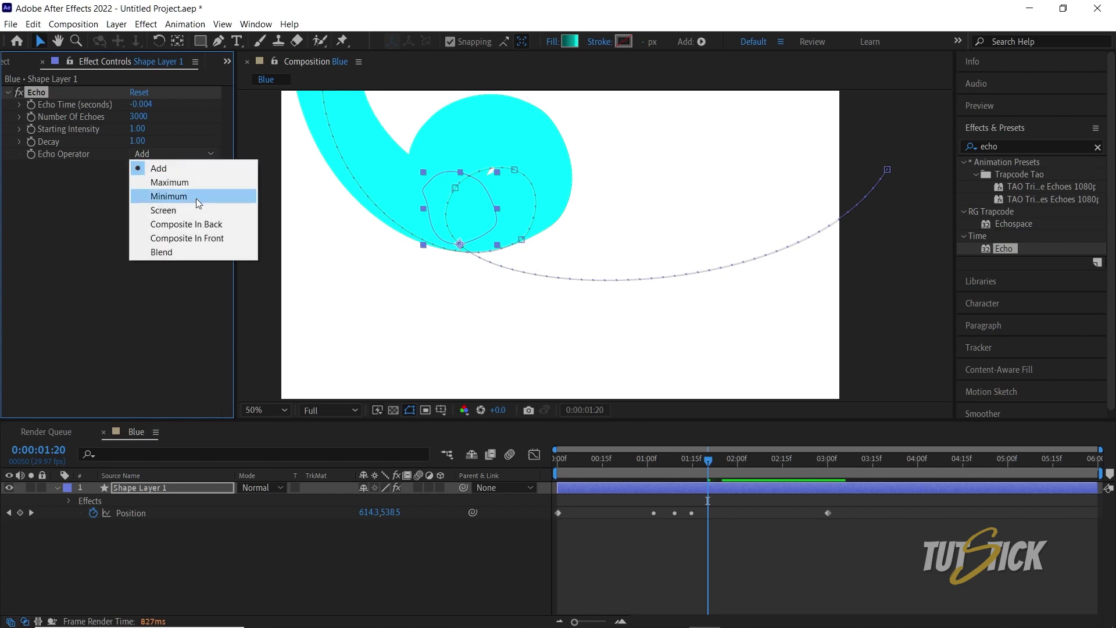
left_click(194, 239)
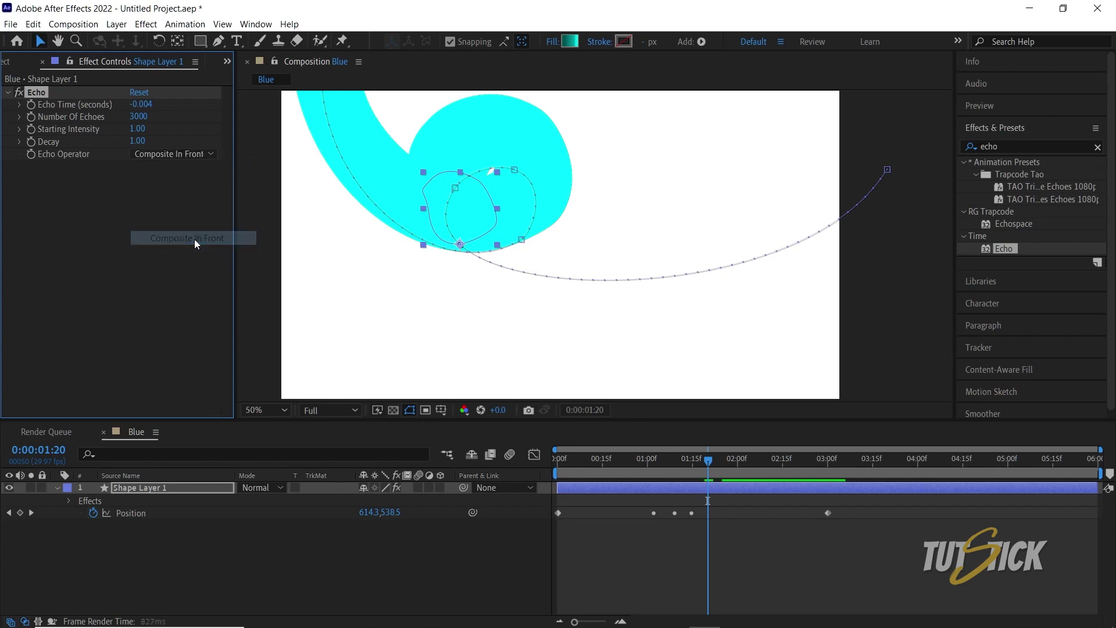
Preview the echoed tube and reveal the layer's Rotation property.
key("space")
mouse_move(652, 235)
left_mouse_down()
mouse_move(625, 201)
mouse_move(641, 225)
left_mouse_up()
left_click_drag(848, 458, 746, 459)
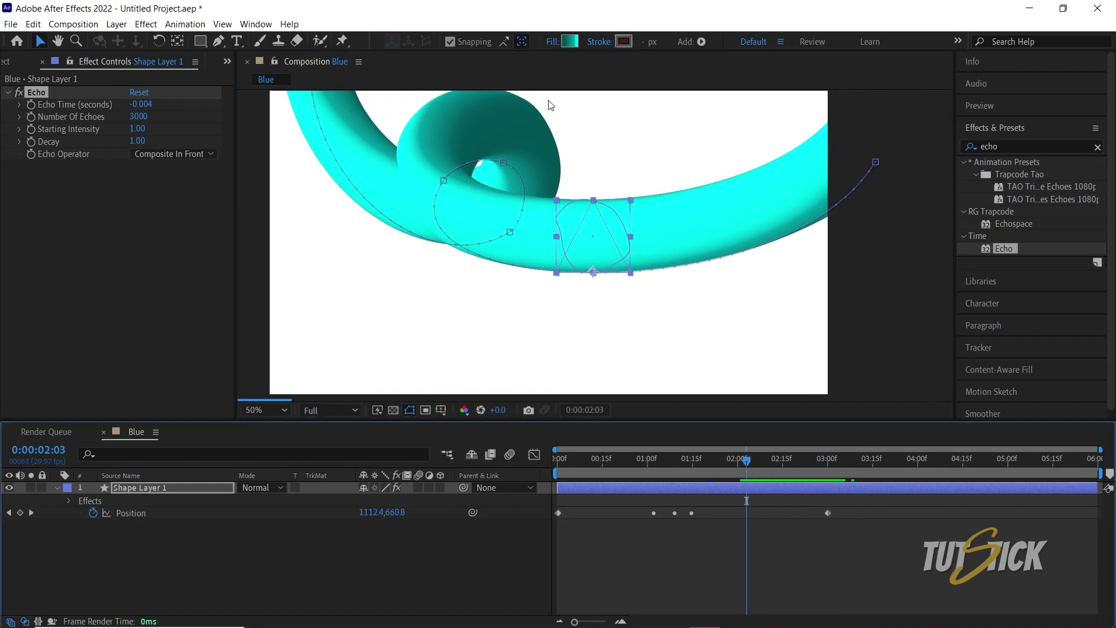
key("r")
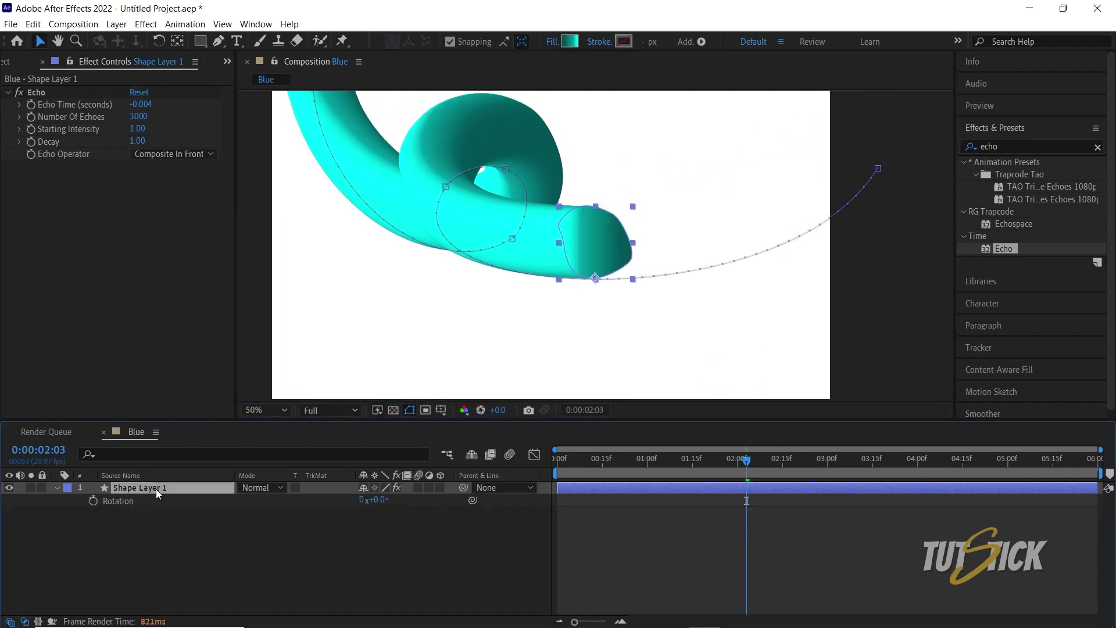
Give Shape Layer 1's Rotation the expression time*90 and preview the spinning tube.
left_click(93, 501, "alt")
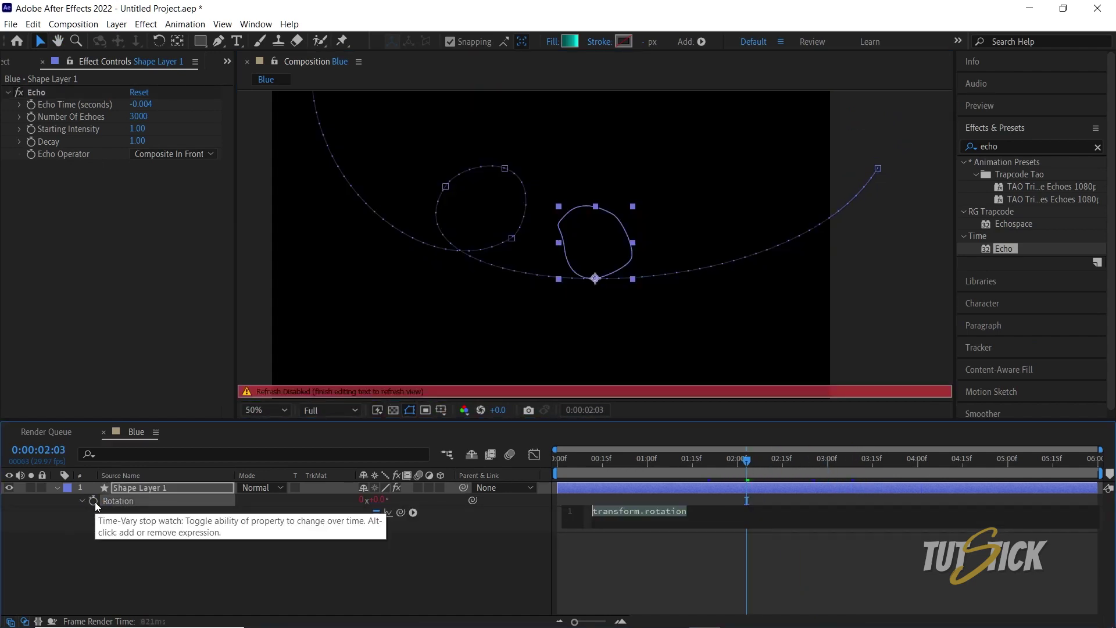
type("ti")
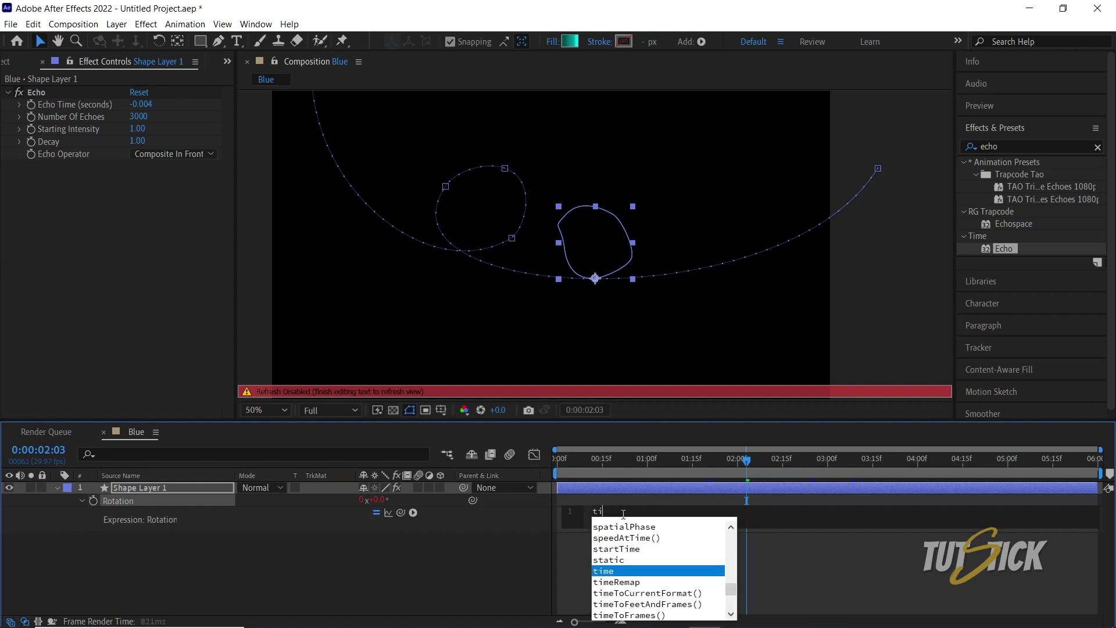
type("me*90")
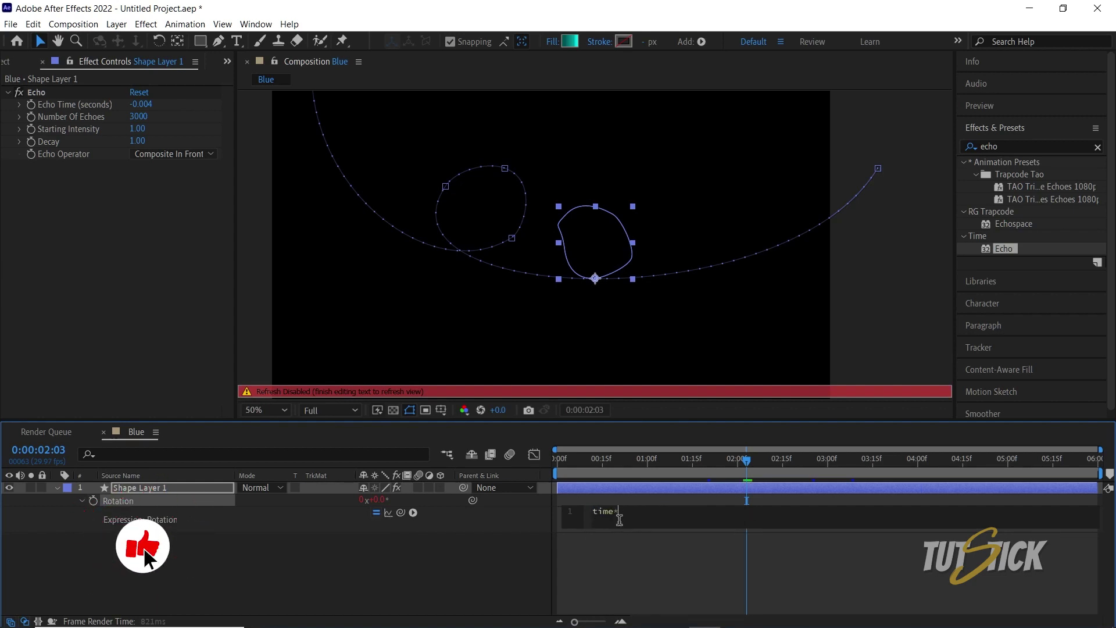
left_click(346, 559)
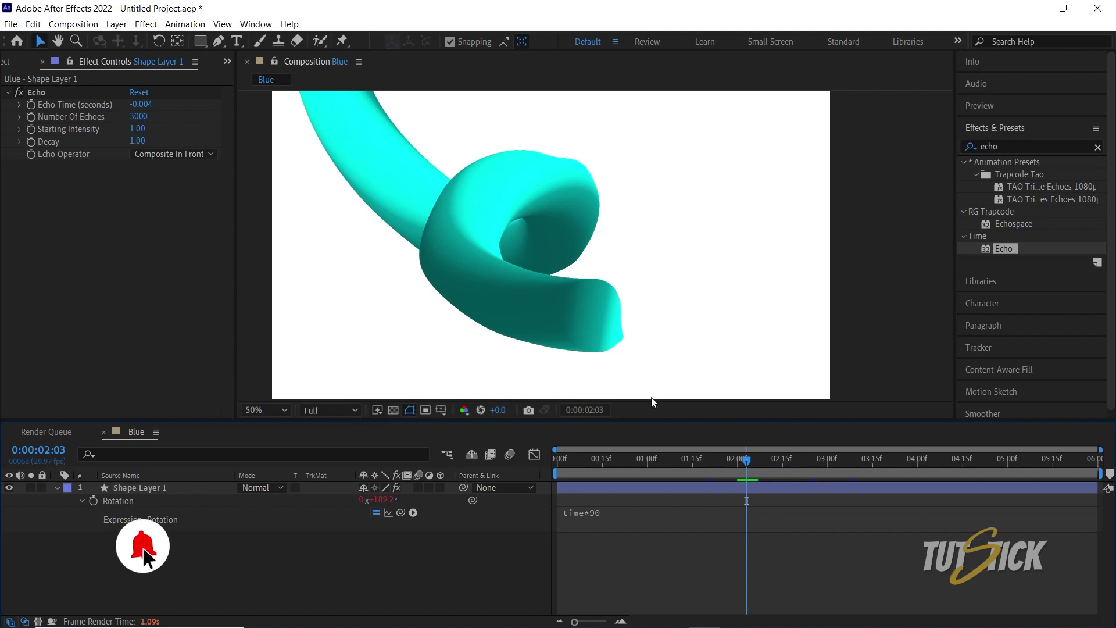
key("space")
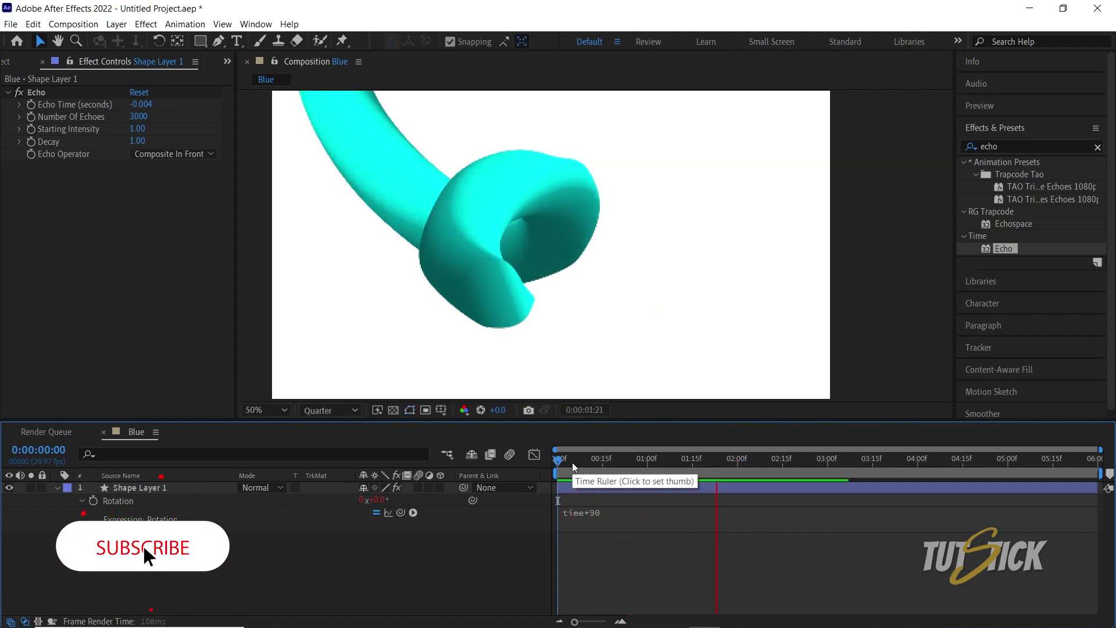
Stop playback at 0:00:02:07 and reposition several motion-path keyframes in the viewer.
left_click(762, 462)
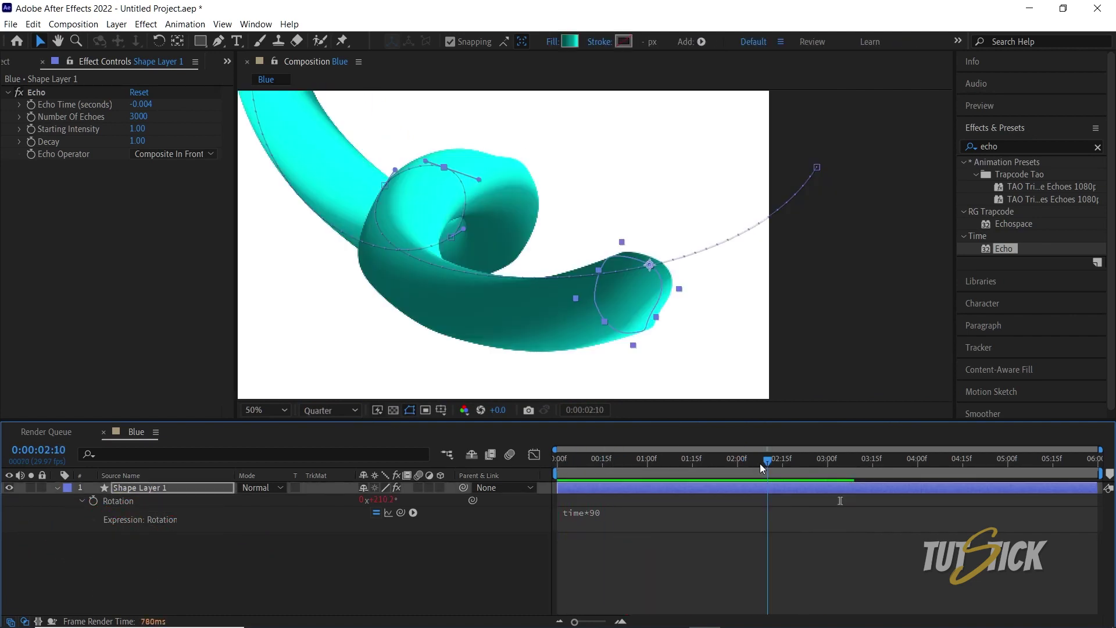
left_click_drag(760, 464, 758, 464)
left_click_drag(816, 167, 931, 169)
left_click_drag(451, 237, 505, 234)
left_click_drag(444, 167, 472, 150)
left_click_drag(384, 185, 377, 184)
key("space")
left_click_drag(315, 166, 357, 201)
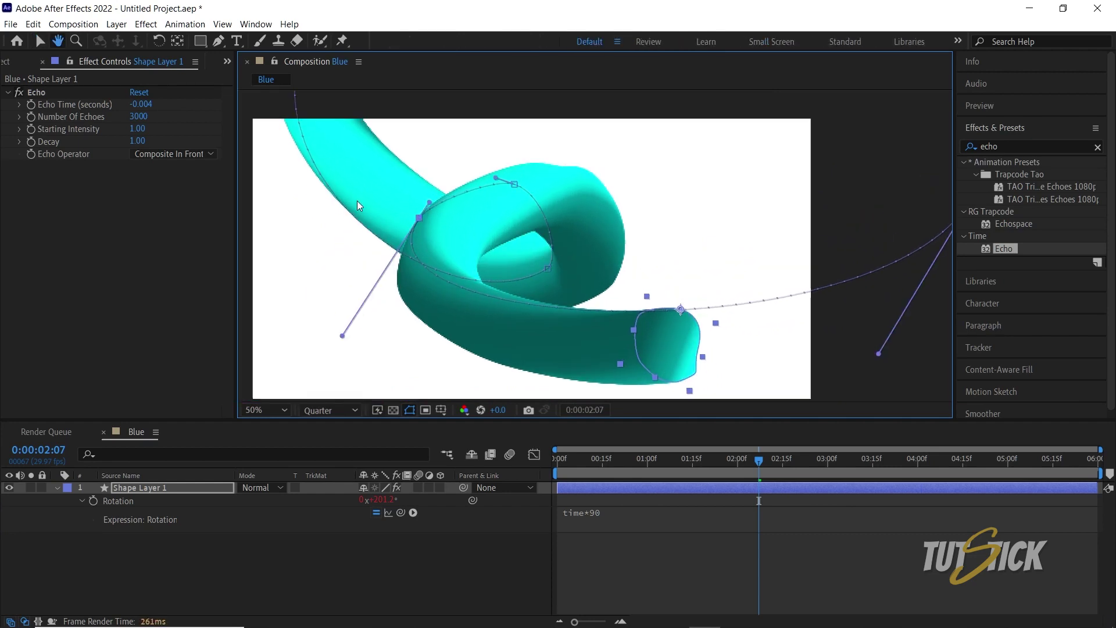
scroll(357, 202, "down", 2)
Bend the motion-path curve handles to reshape the tube's curl.
left_click(448, 143)
left_click_drag(427, 230, 413, 242)
scroll(413, 242, "up", 2)
left_click(514, 183)
left_click_drag(532, 190, 559, 199)
left_click_drag(561, 259, 559, 251)
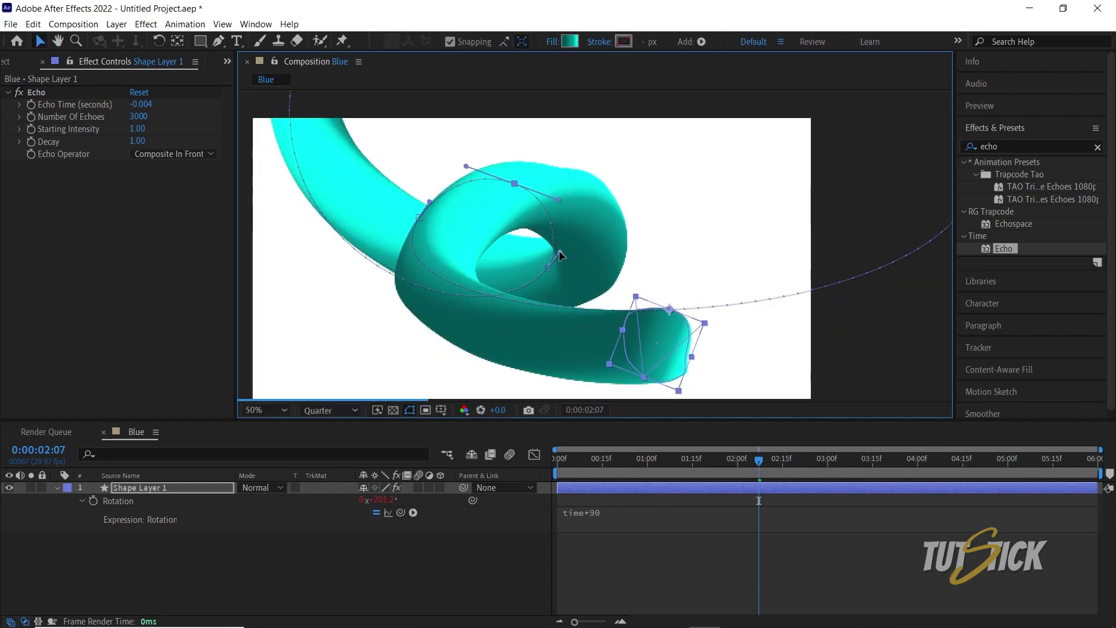
left_click(419, 217)
left_click_drag(341, 334, 411, 367)
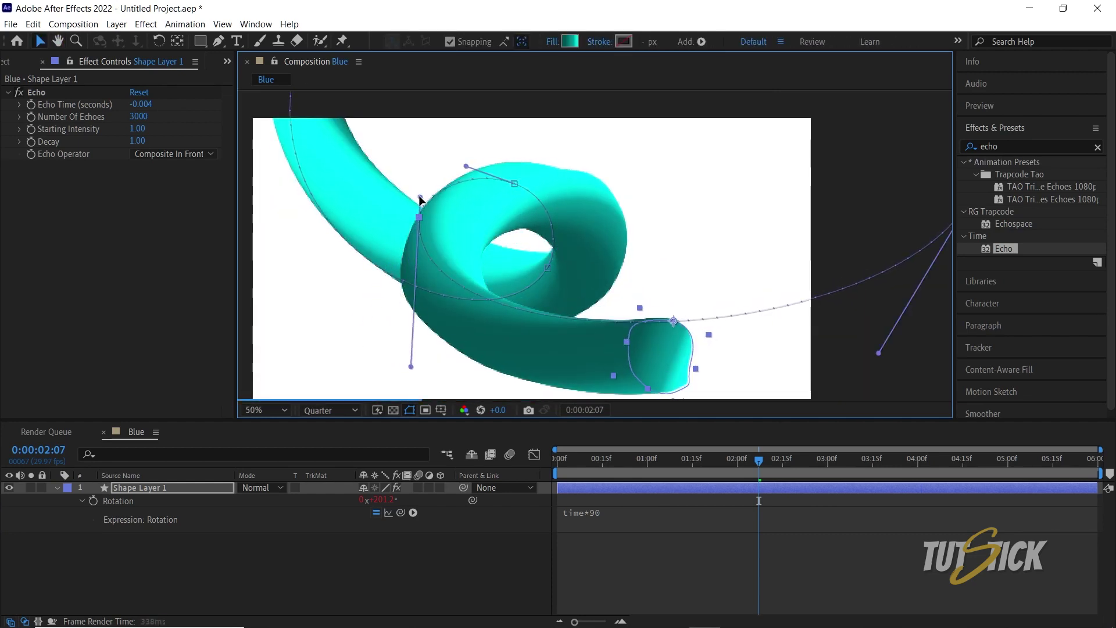
Return to the start, replay the reshaped tube and select its shape layer.
left_click_drag(728, 306, 712, 274)
scroll(713, 274, "down", 2)
left_click_drag(759, 461, 506, 381)
key("space")
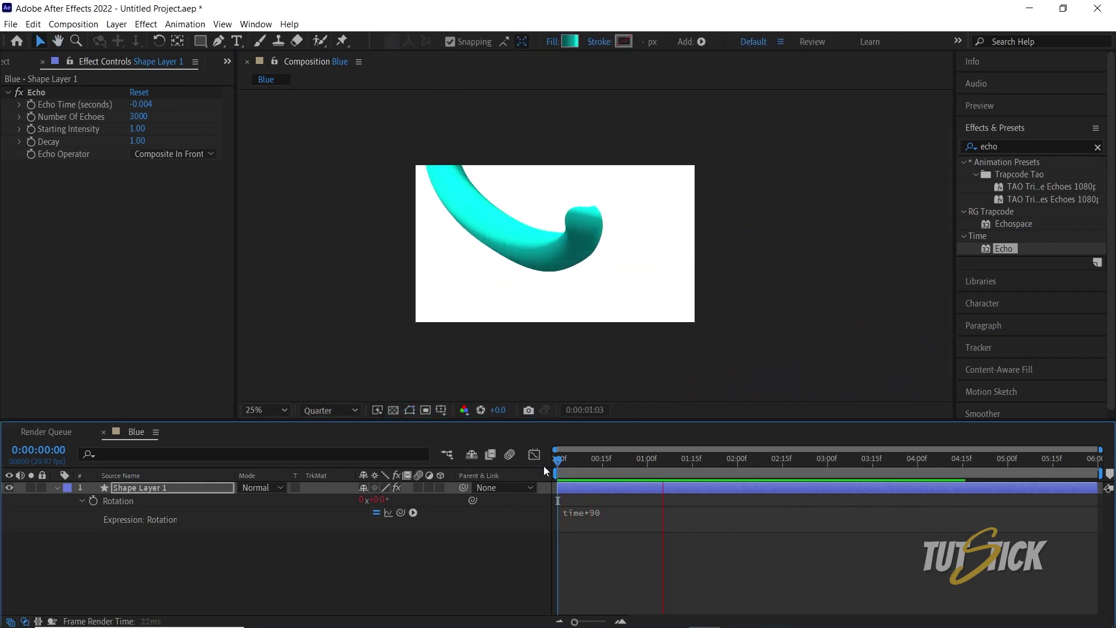
left_click(144, 491)
Pre-compose the tube shape layer into a new composition named '3D'.
right_click(145, 489)
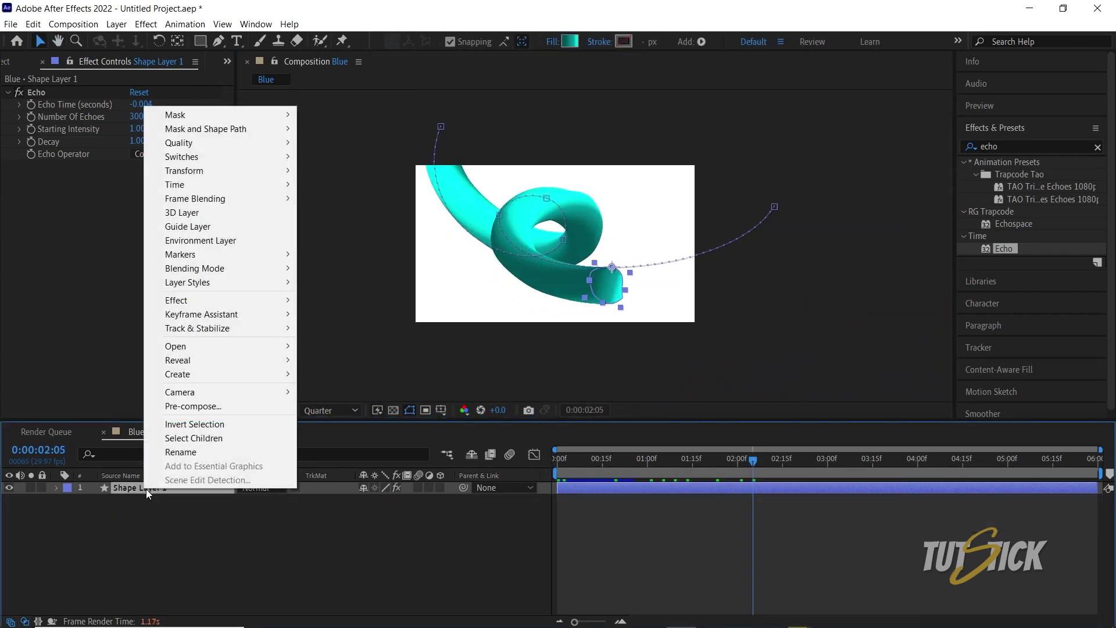
left_click(211, 408)
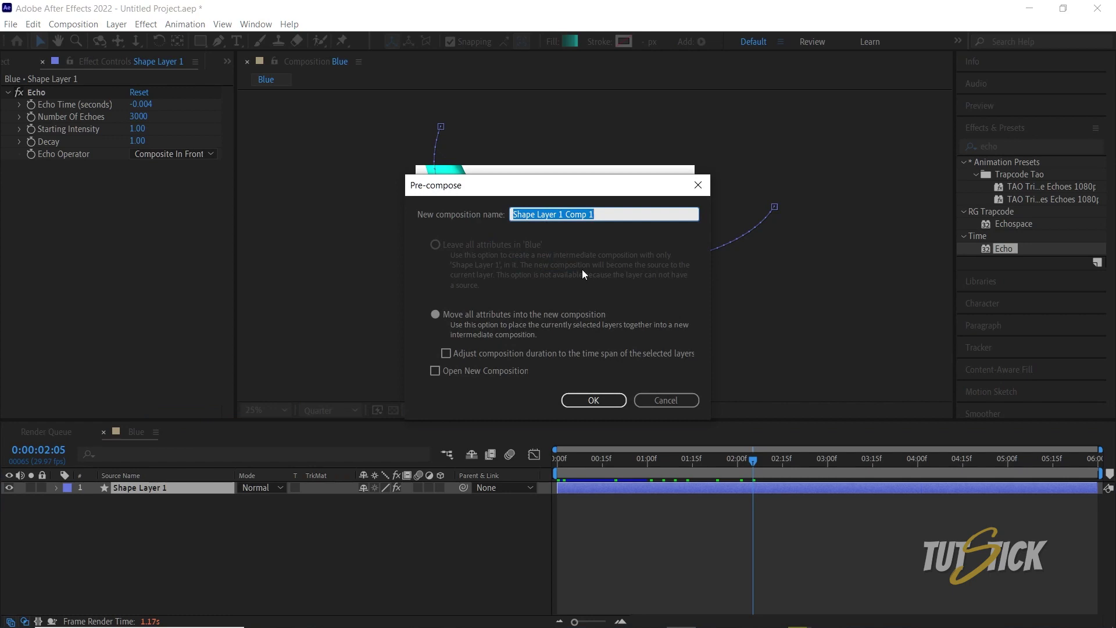
type("3D")
left_click(588, 401)
Add an Inner Shadow layer style to the 3D layer with Overlay blending and white colour.
right_click(124, 490)
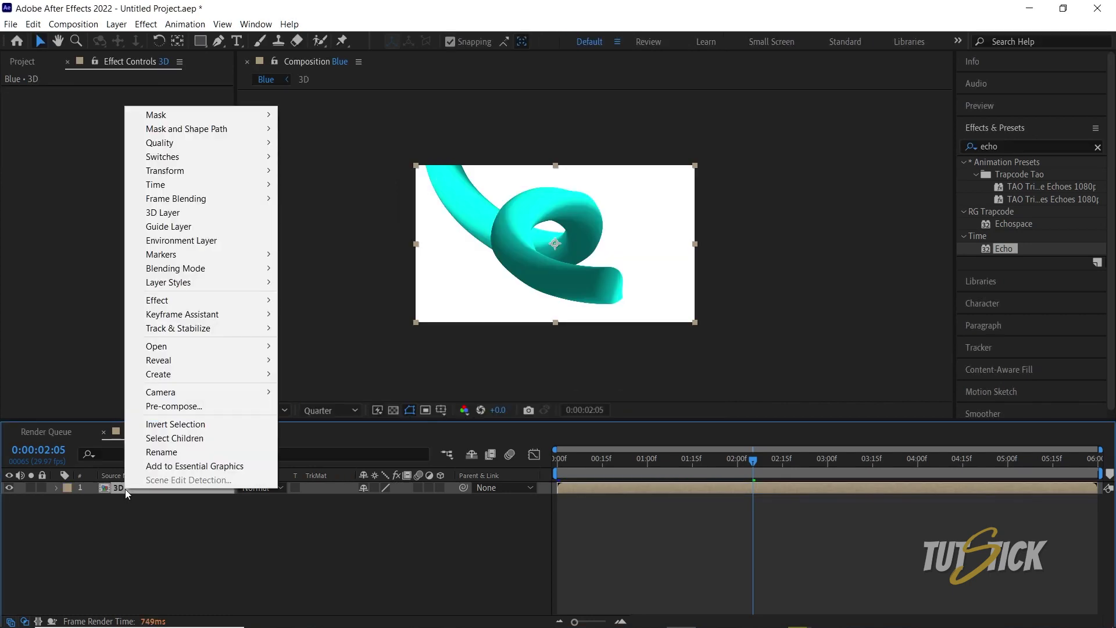
mouse_move(221, 282)
left_click(323, 342)
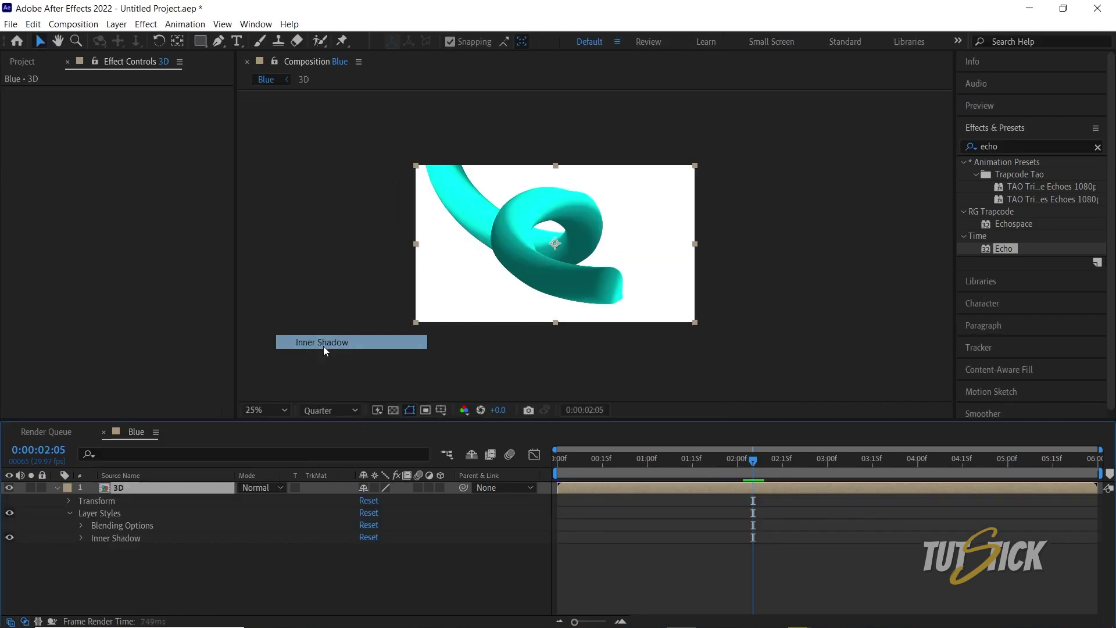
left_click(81, 537)
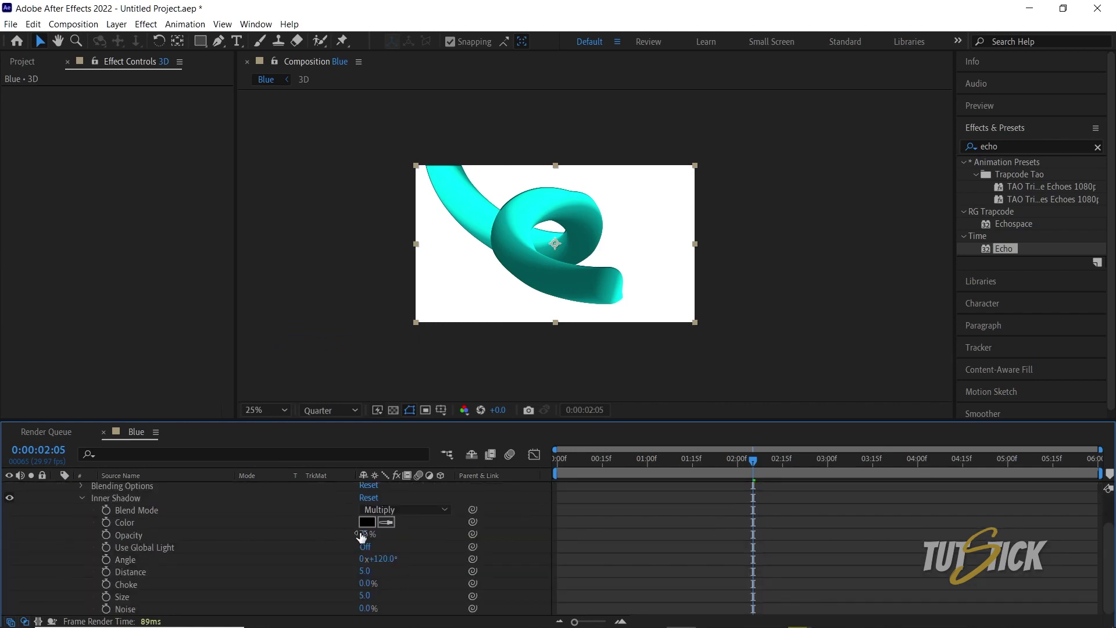
left_click(374, 509)
left_click(383, 287)
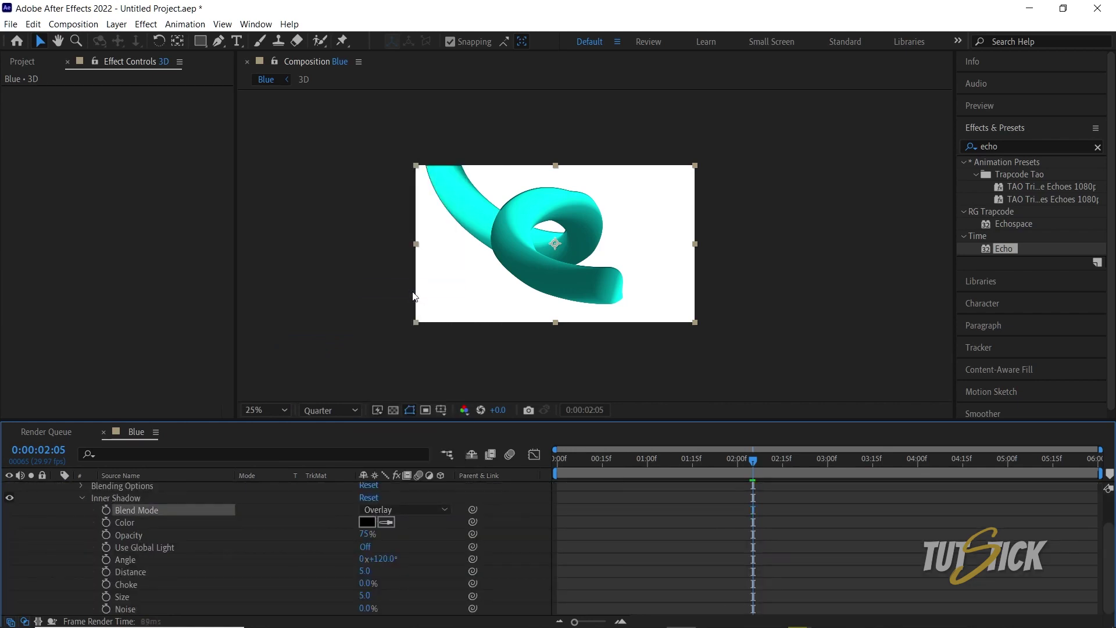
left_click(367, 522)
left_click(375, 103)
left_click(673, 110)
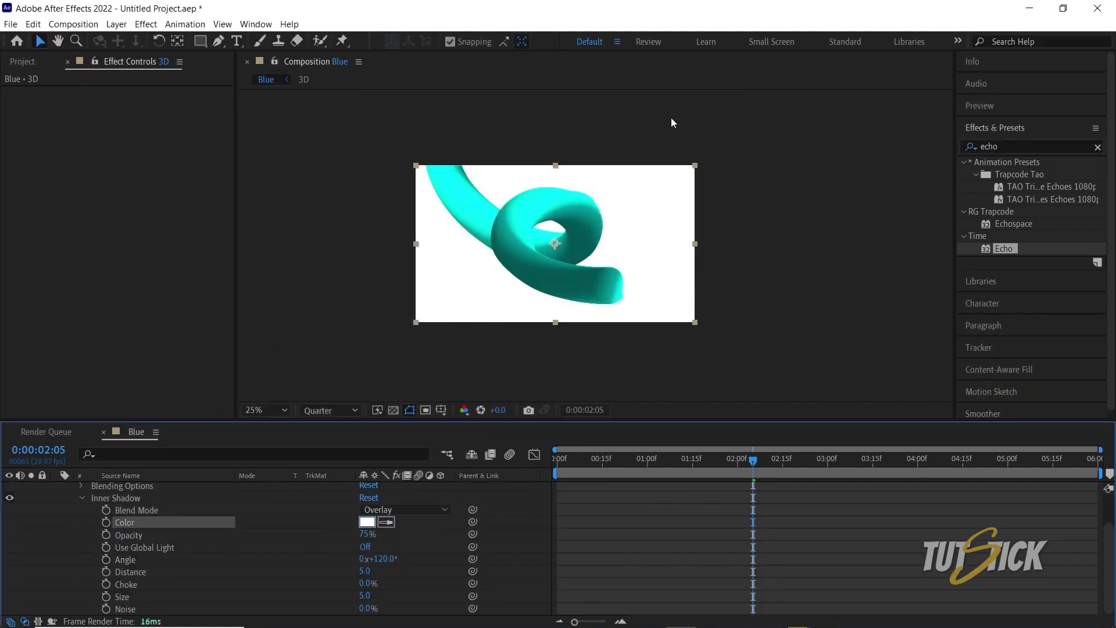
Set the inner shadow to size 25, distance 25, opacity 100% and angle 186°.
scroll(519, 238, "up", 2)
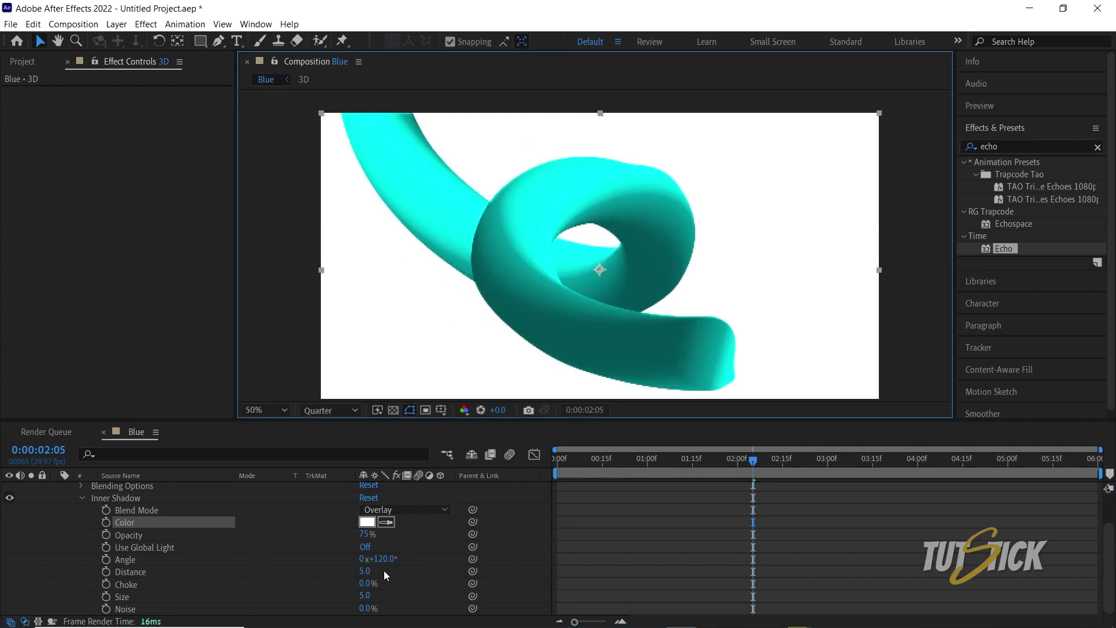
mouse_move(363, 595)
left_mouse_down()
mouse_move(372, 595)
mouse_move(368, 575)
left_mouse_up()
left_click(147, 572)
key("ctrl+z")
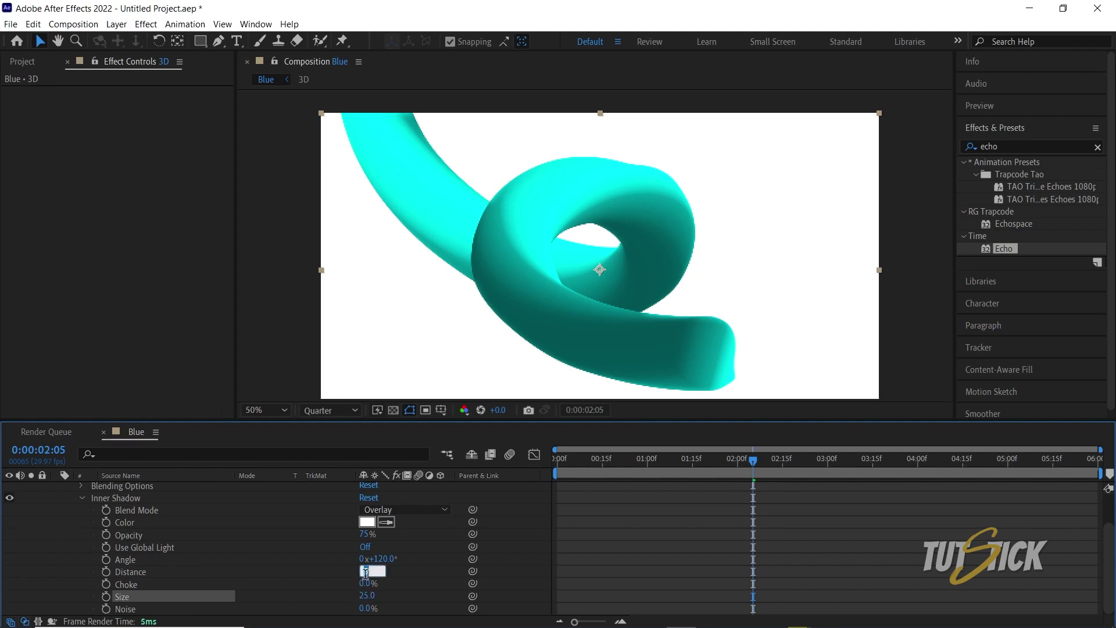
type("15")
key("Return")
left_click_drag(366, 539, 394, 576)
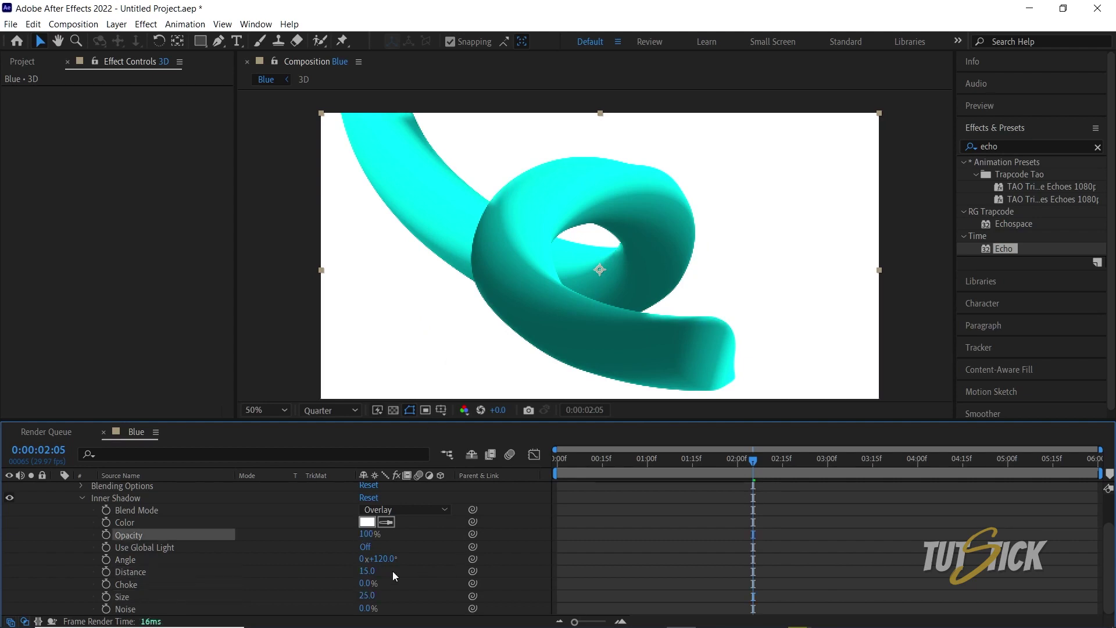
type("25")
key("Return")
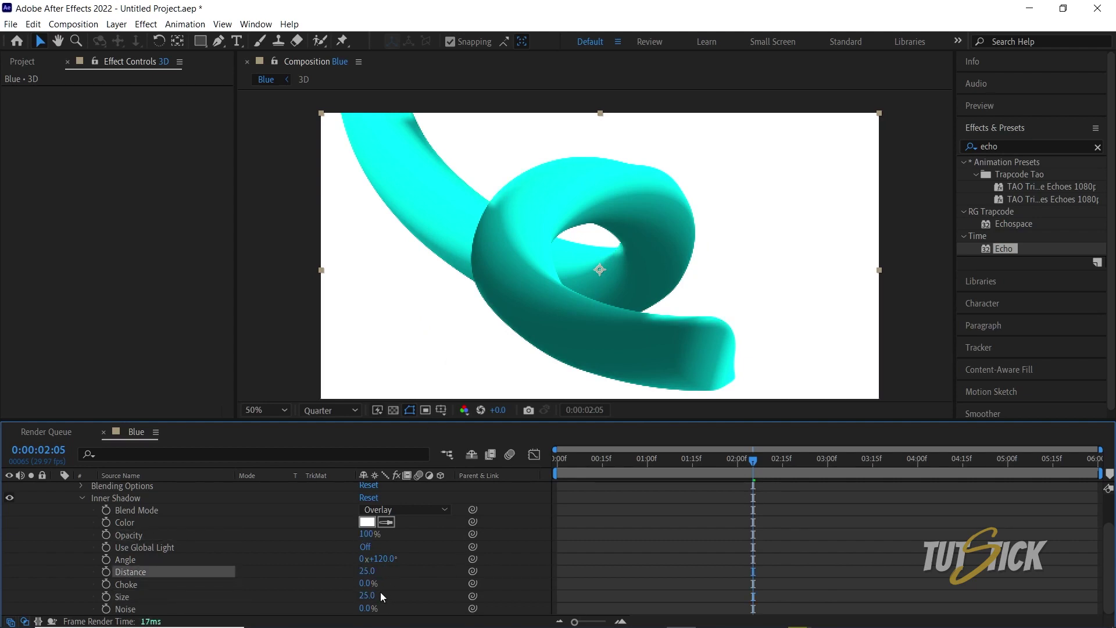
left_click_drag(388, 559, 395, 584)
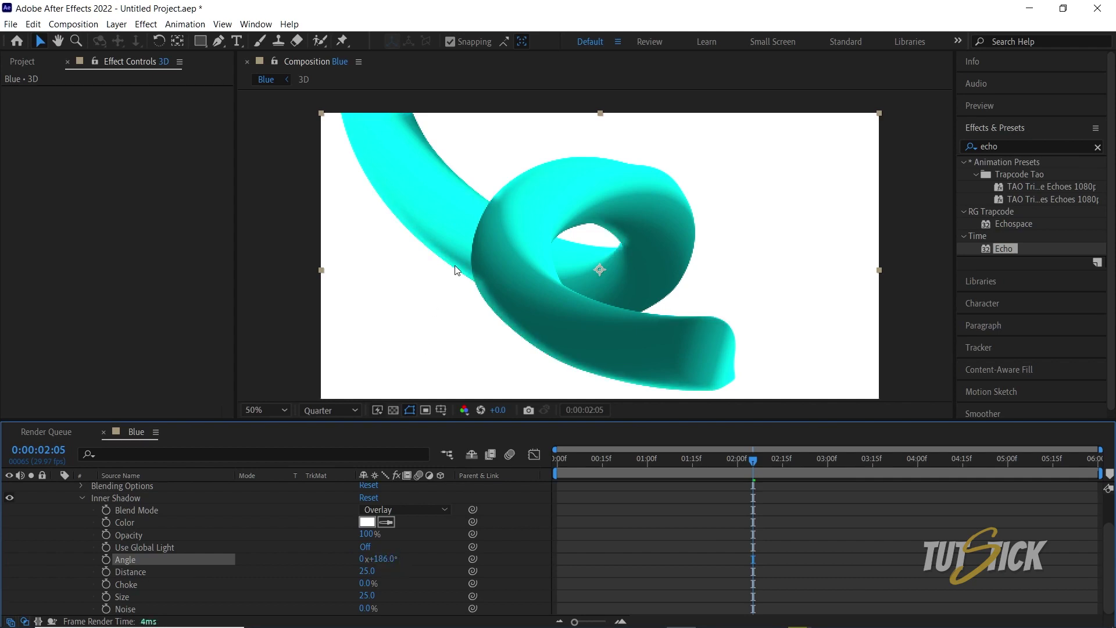
scroll(232, 566, "up", 1)
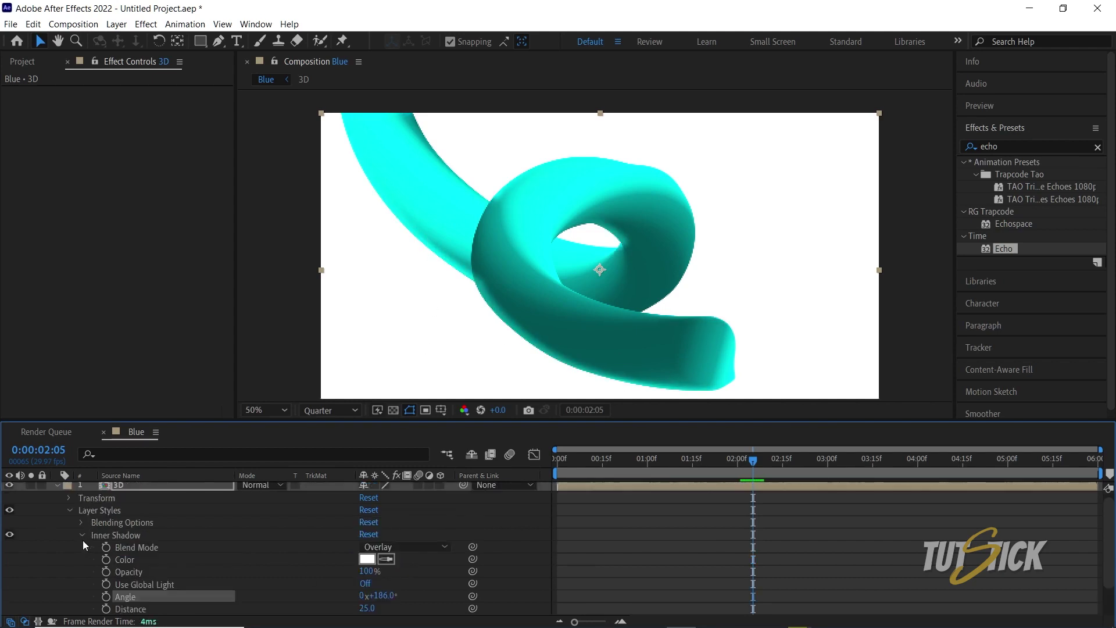
left_click(68, 510)
left_click(127, 489)
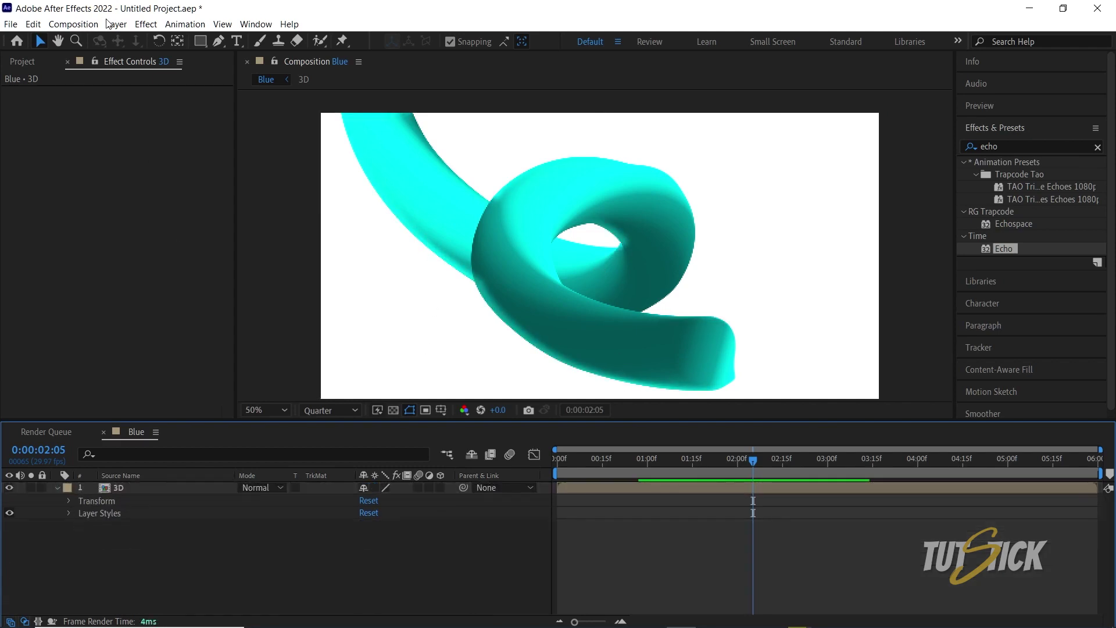
Create a new solid layer named BG.
left_click(116, 24)
mouse_move(247, 42)
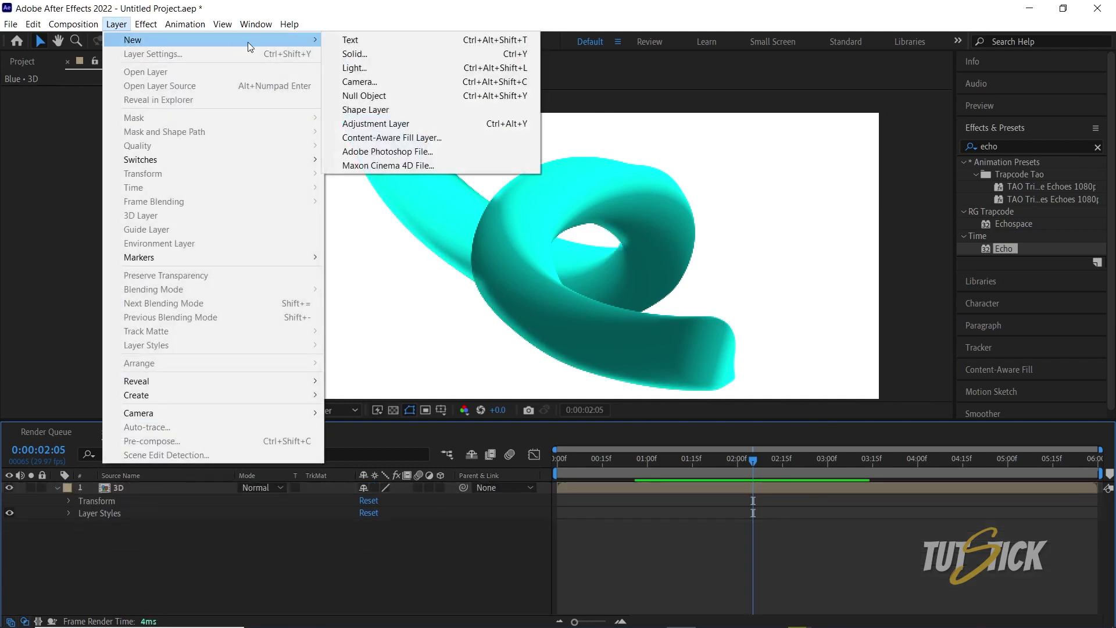
left_click(369, 52)
type("BG")
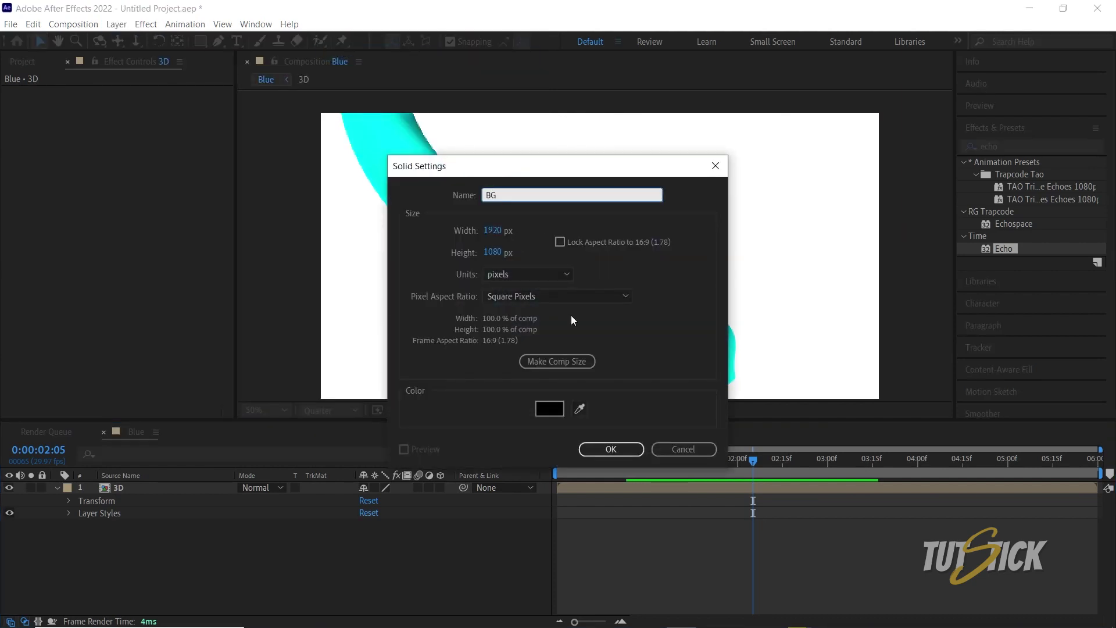
left_click(610, 449)
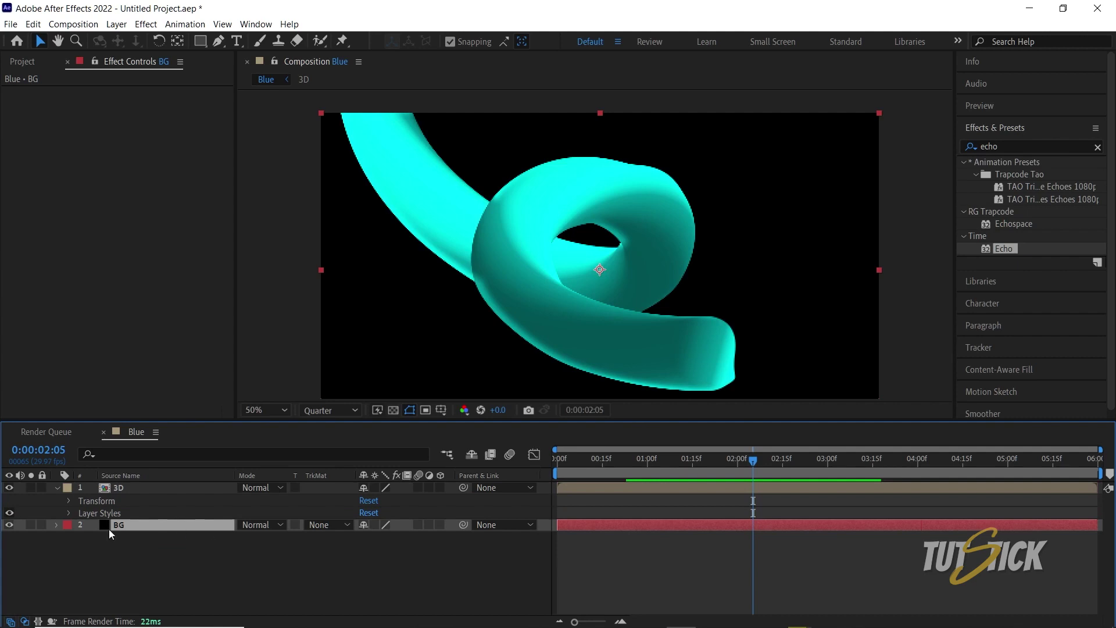
Apply Gradient Ramp to BG, with cyan sampled from the tube as start and 005353 as end colour.
left_click(1002, 146)
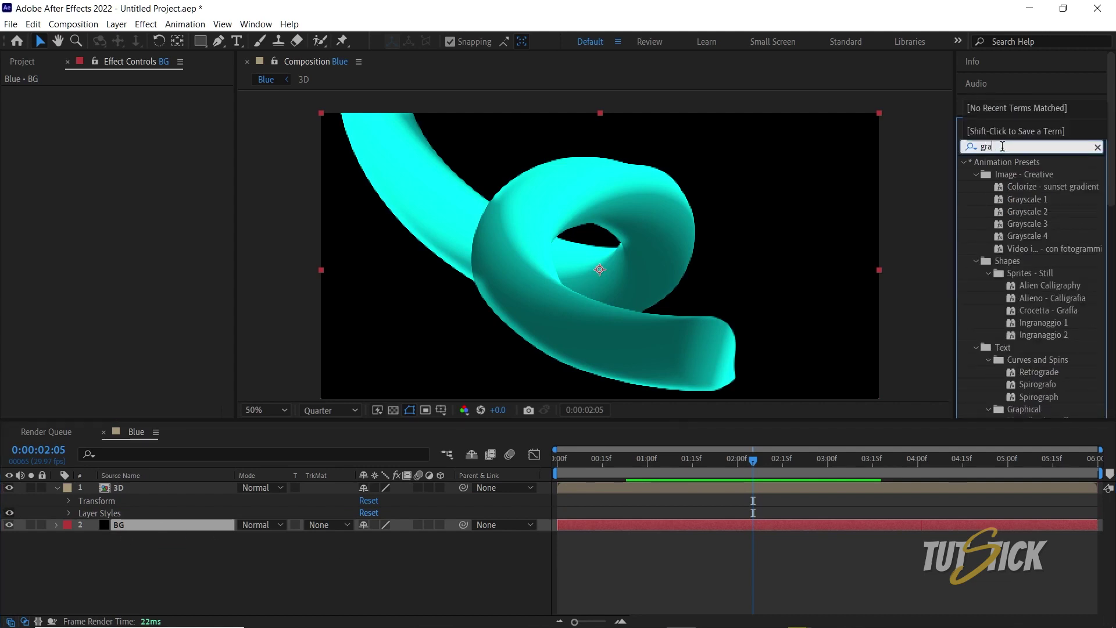
type("di")
left_click_drag(1025, 262, 162, 525)
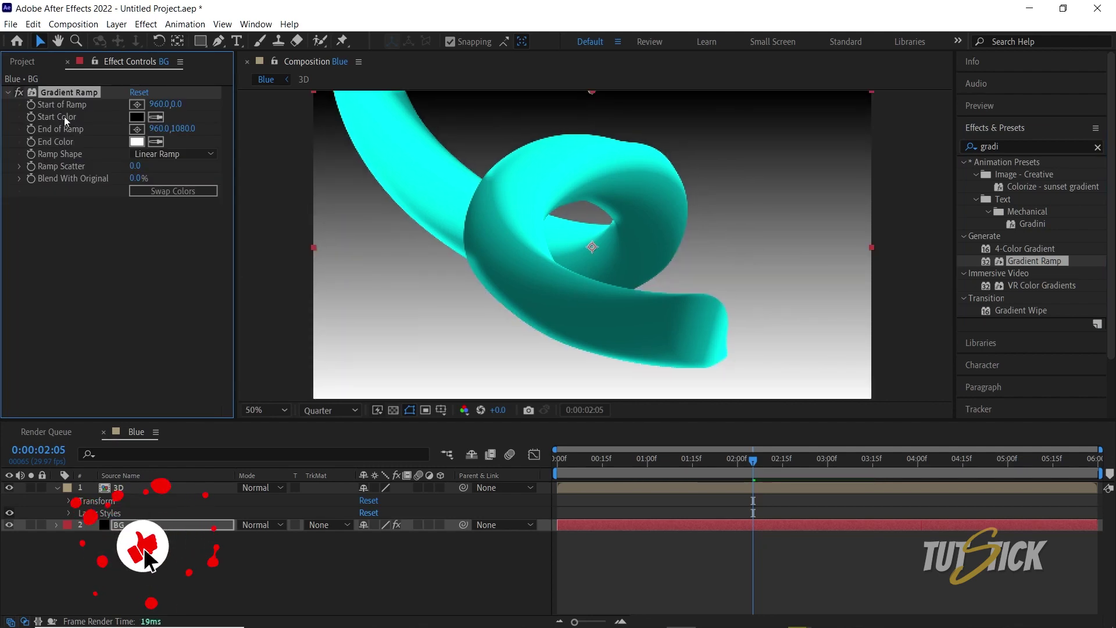
left_click(138, 118)
left_click(668, 181)
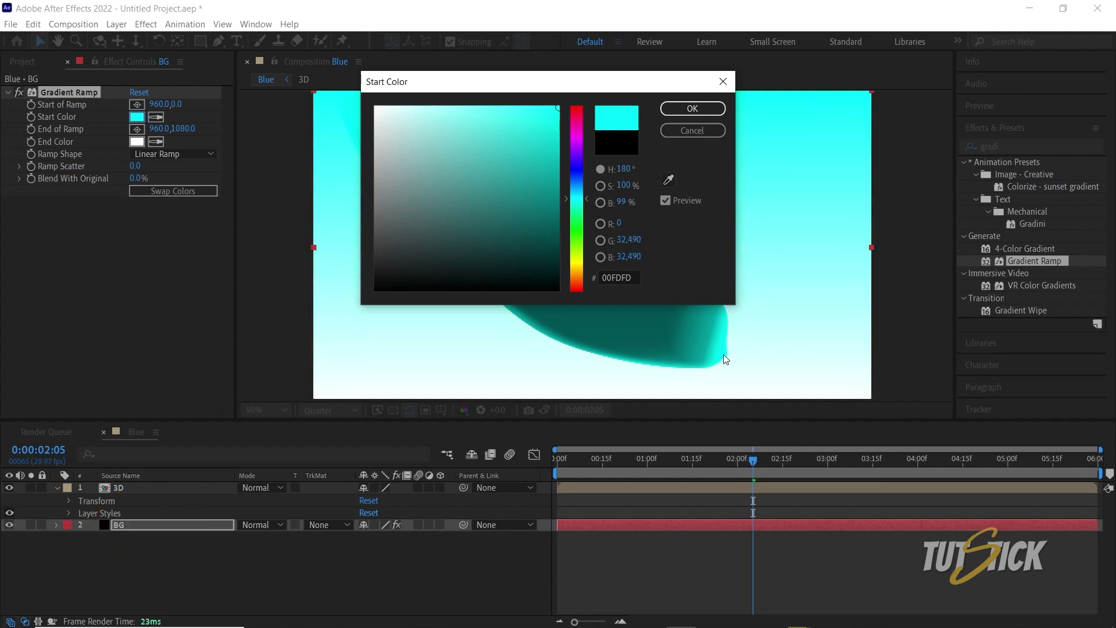
left_click(676, 111)
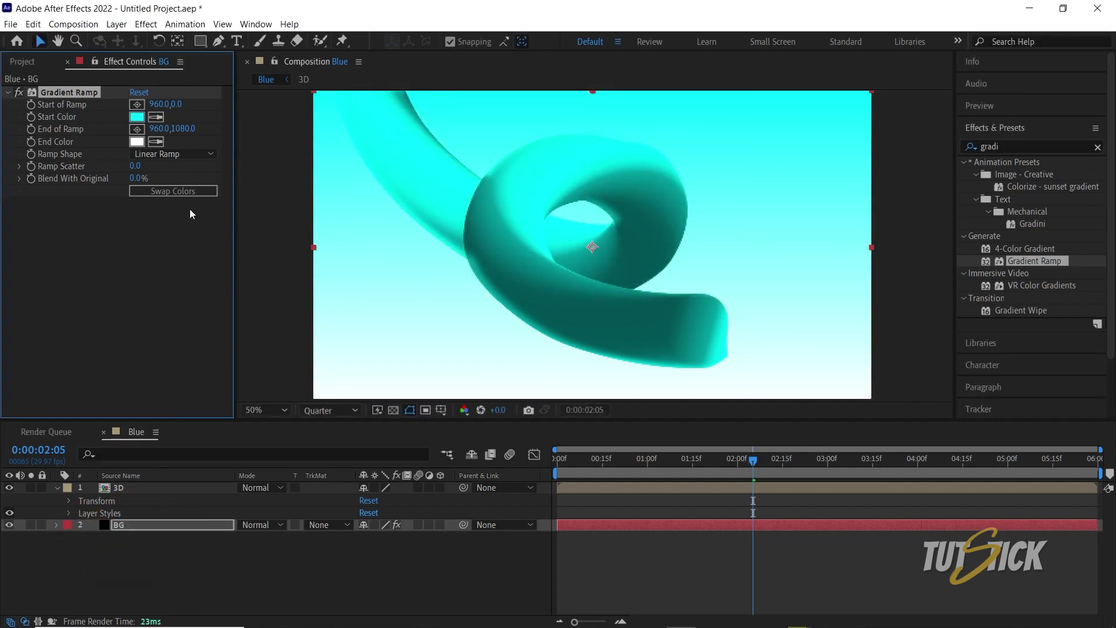
left_click(139, 143)
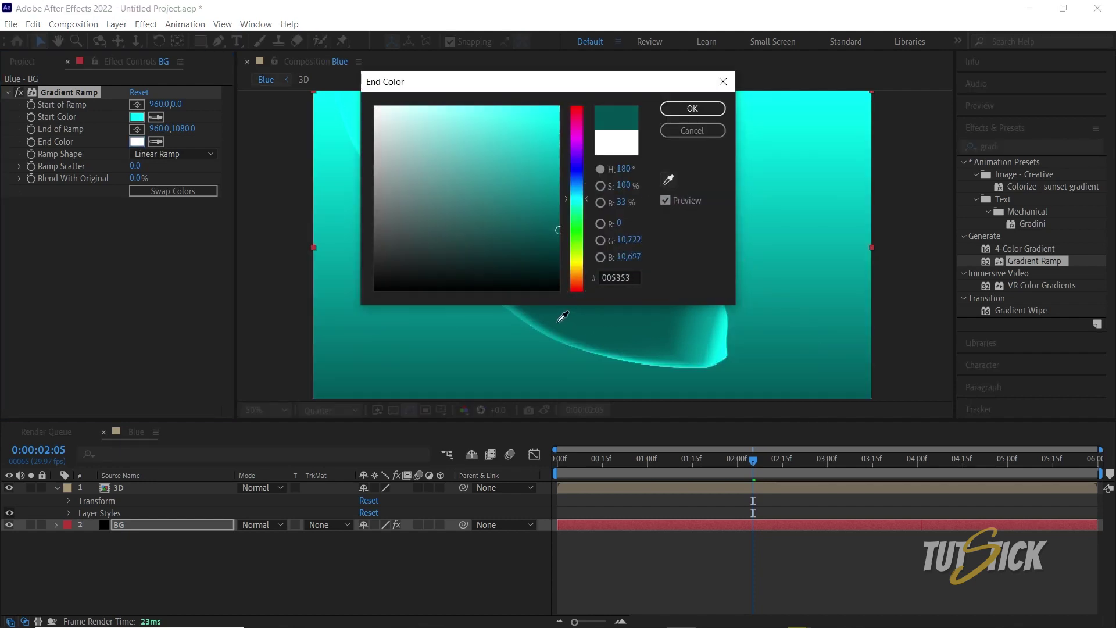
left_click(686, 112)
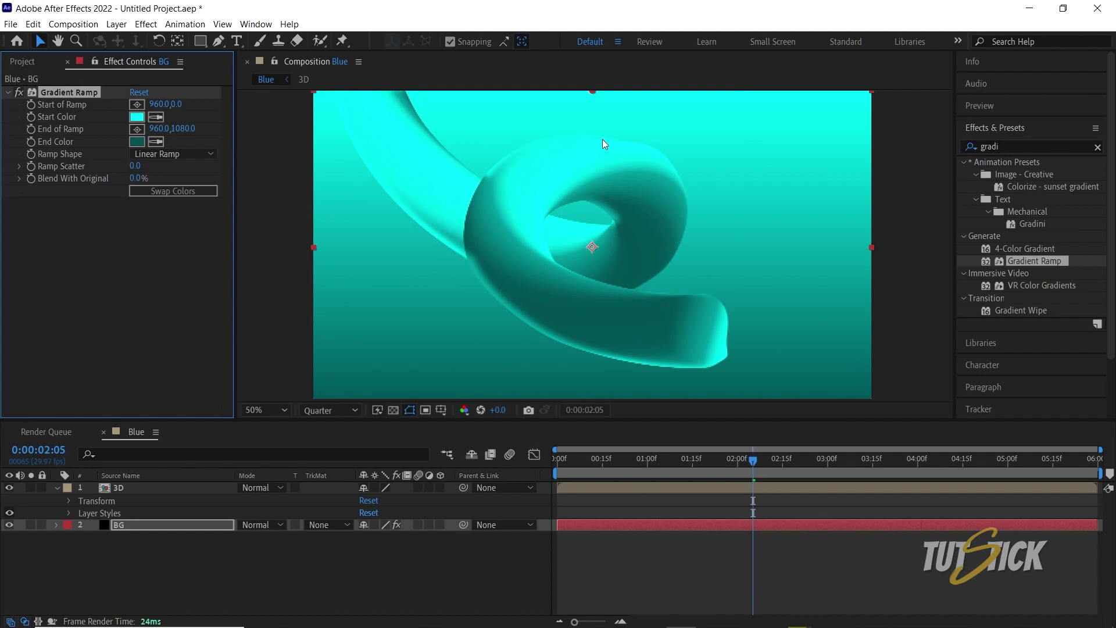
Move the gradient start toward the top right and adjust the end point along the bottom edge.
key("comma")
left_click_drag(595, 167, 698, 166)
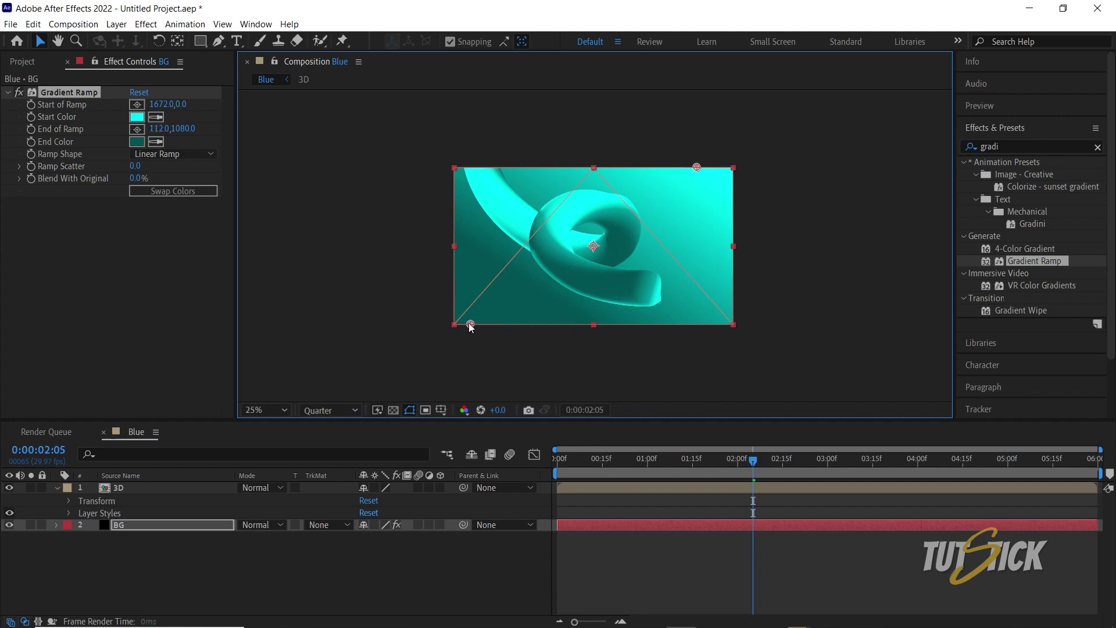
left_click_drag(476, 326, 476, 329)
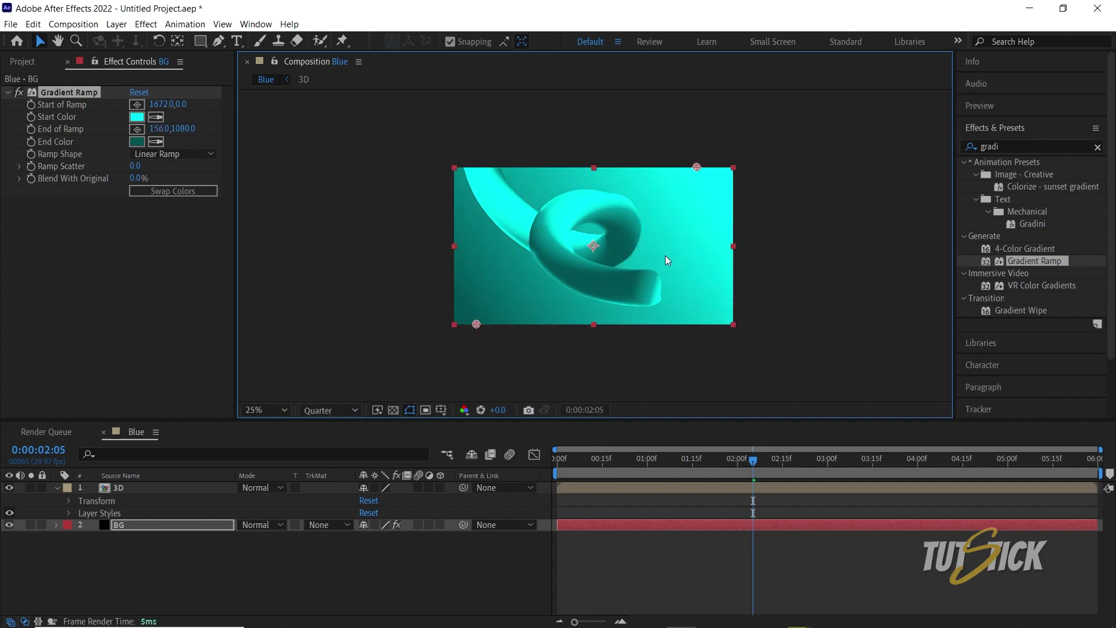
key("shift+slash")
Add an adjustment layer and place it at the top of the layer stack.
left_click(117, 24)
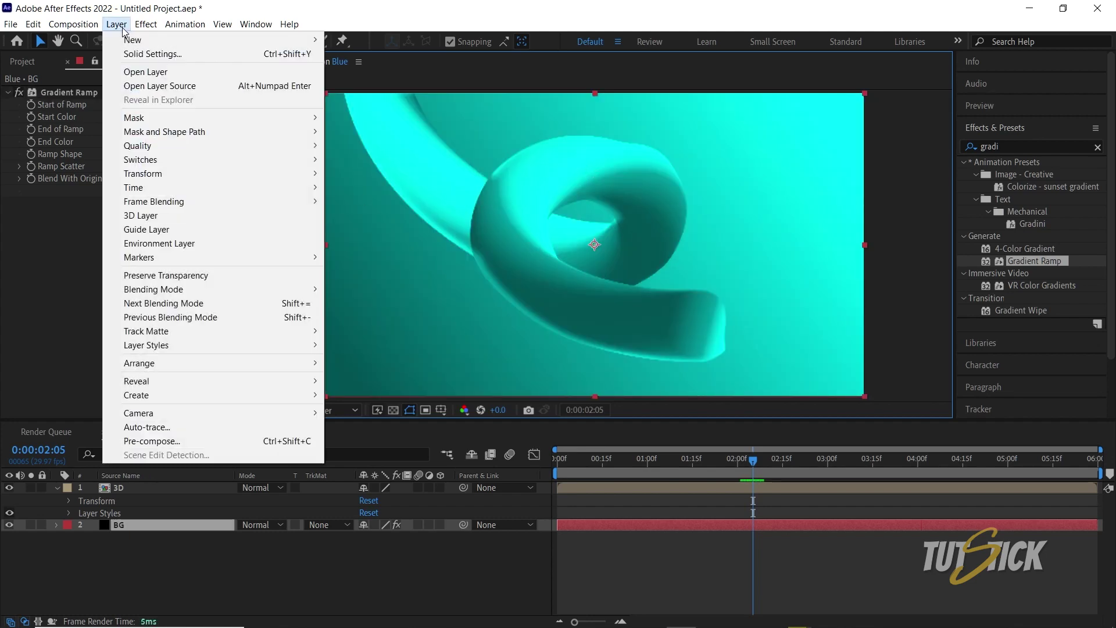
mouse_move(140, 39)
left_click(367, 124)
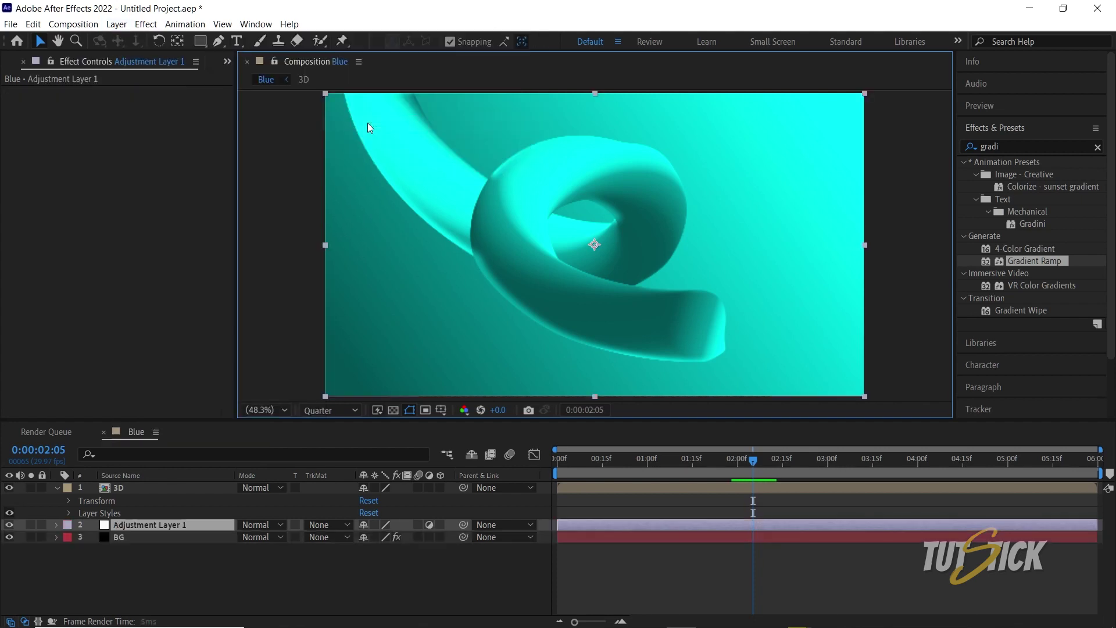
left_click_drag(139, 525, 145, 491)
Apply Deep Glow to the adjustment layer and render the preview at full resolution.
left_click(1097, 147)
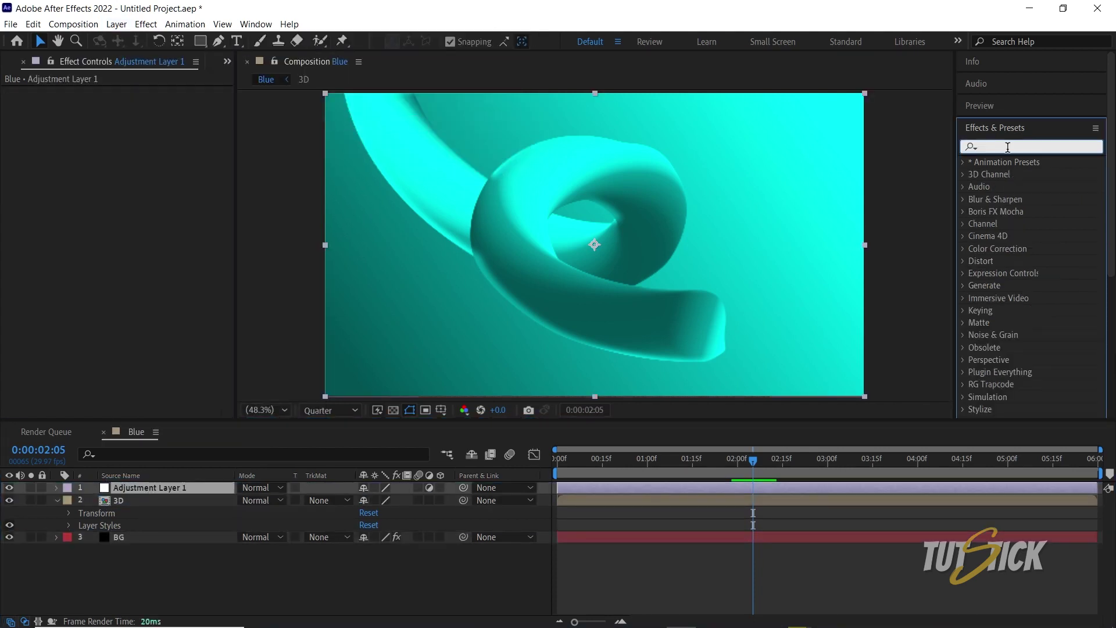
type("deep")
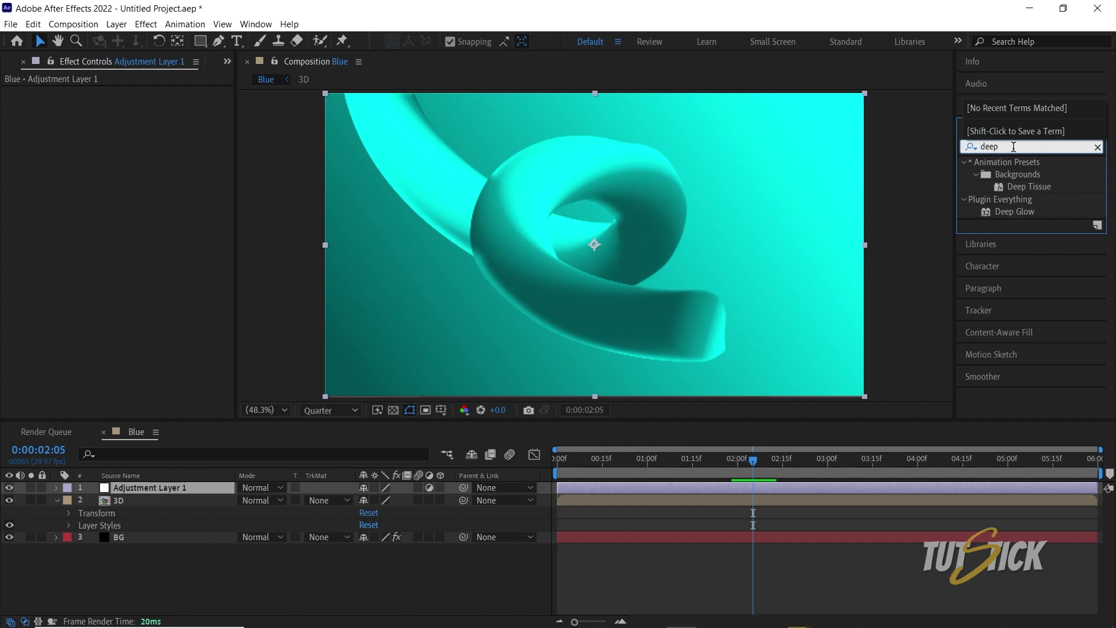
left_click_drag(1014, 212, 180, 490)
key("ctrl+j")
Try Deep Glow thresholds of 50, 100 and 90%, settle on 95%, then compare with the glow off.
type("50")
key("Return")
type("100")
key("Return")
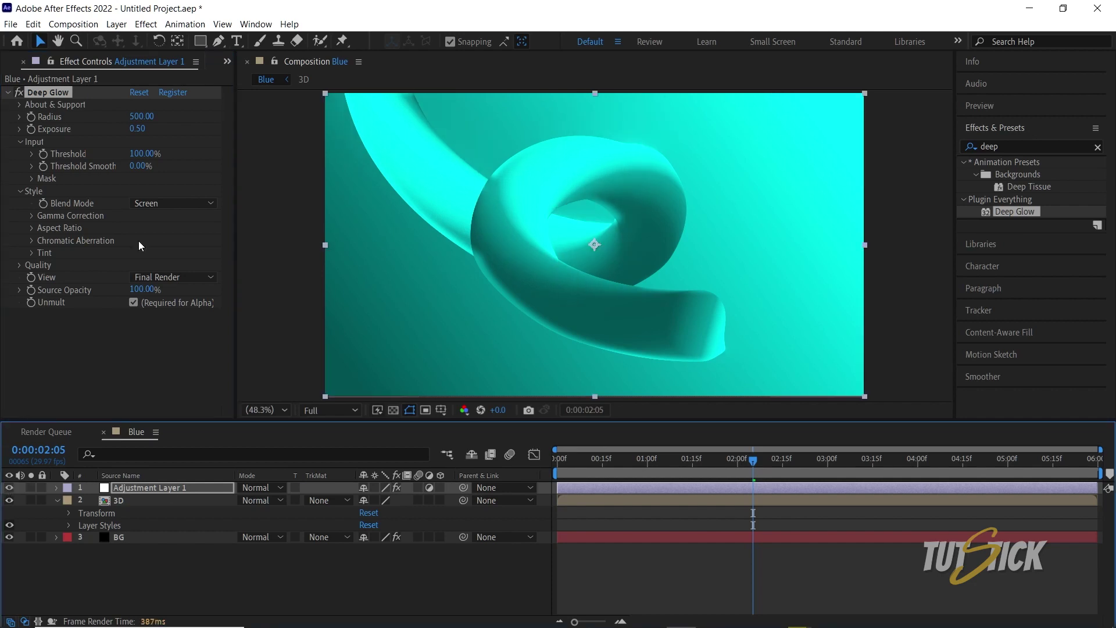
left_click(142, 154)
type("90")
key("Return")
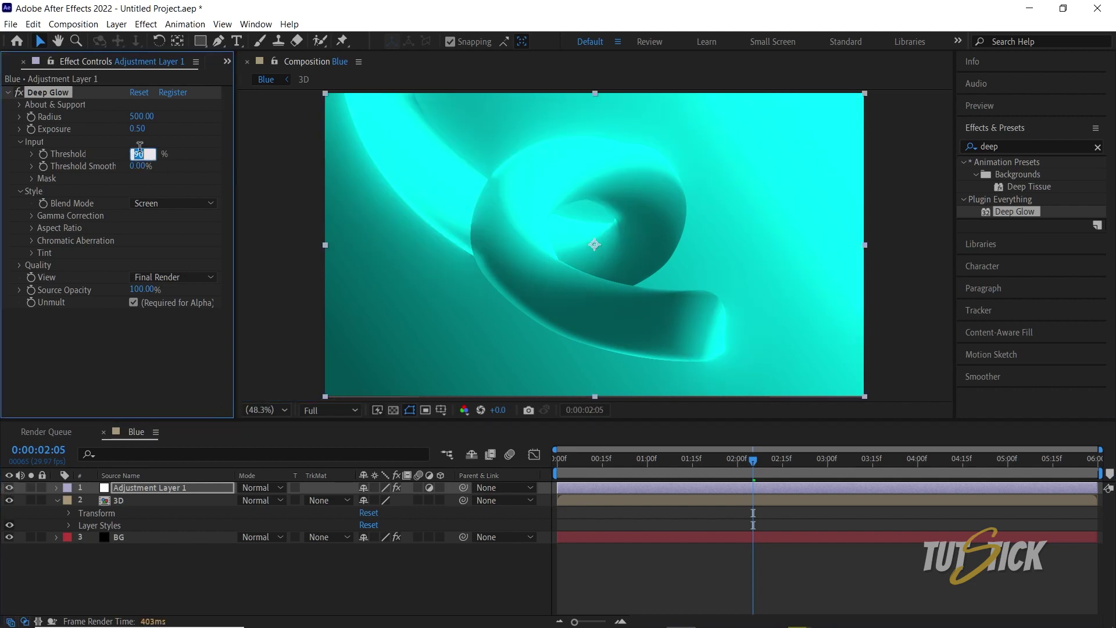
type("95")
key("Return")
left_click(9, 487)
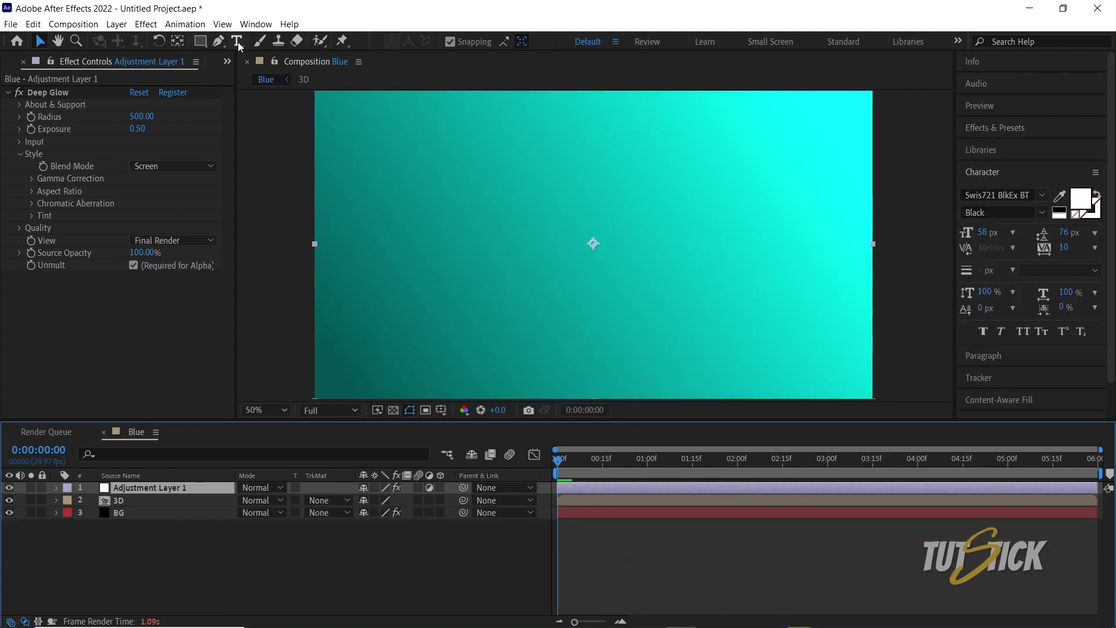
Add centred 'Under the water' text and enlarge it to 70 px.
left_click(237, 41)
left_click(538, 216)
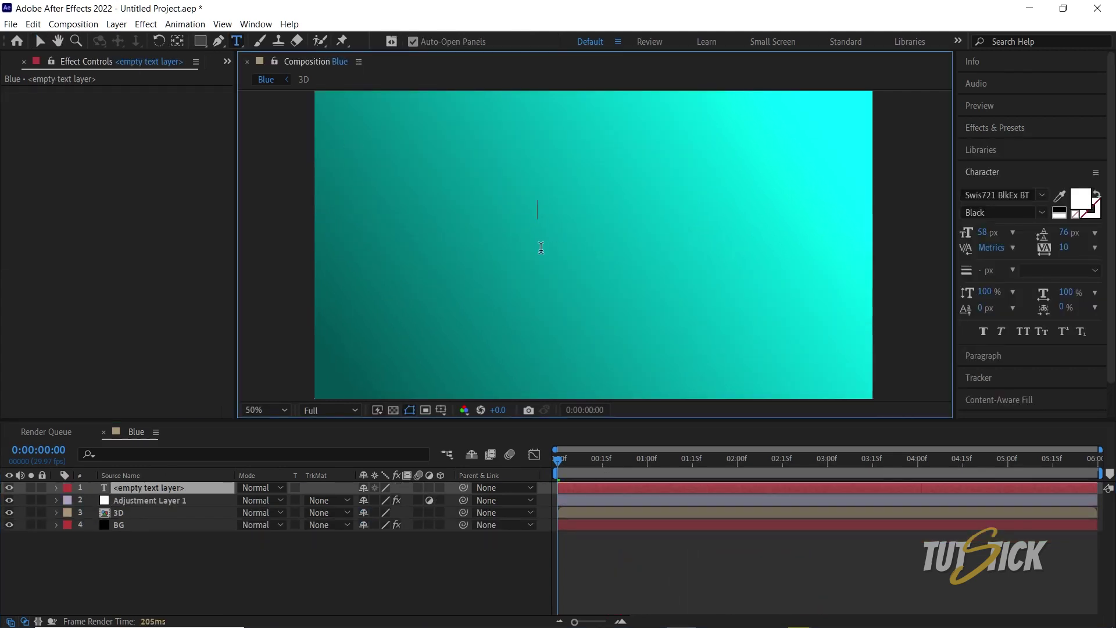
type("Under the water")
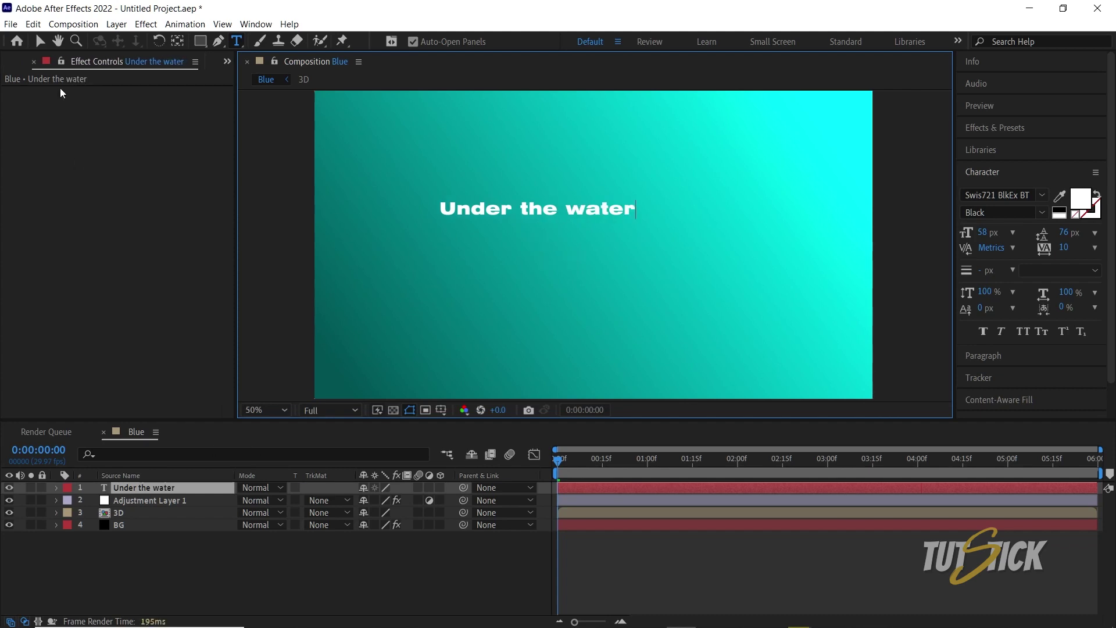
left_click(40, 41)
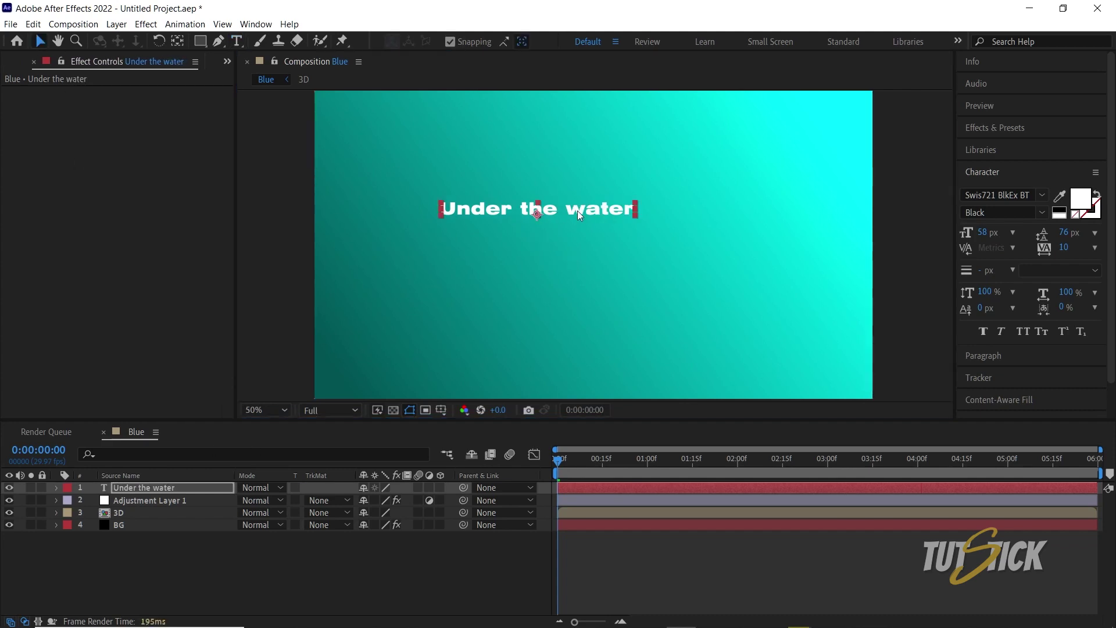
left_click_drag(577, 211, 625, 235)
double_click(144, 487)
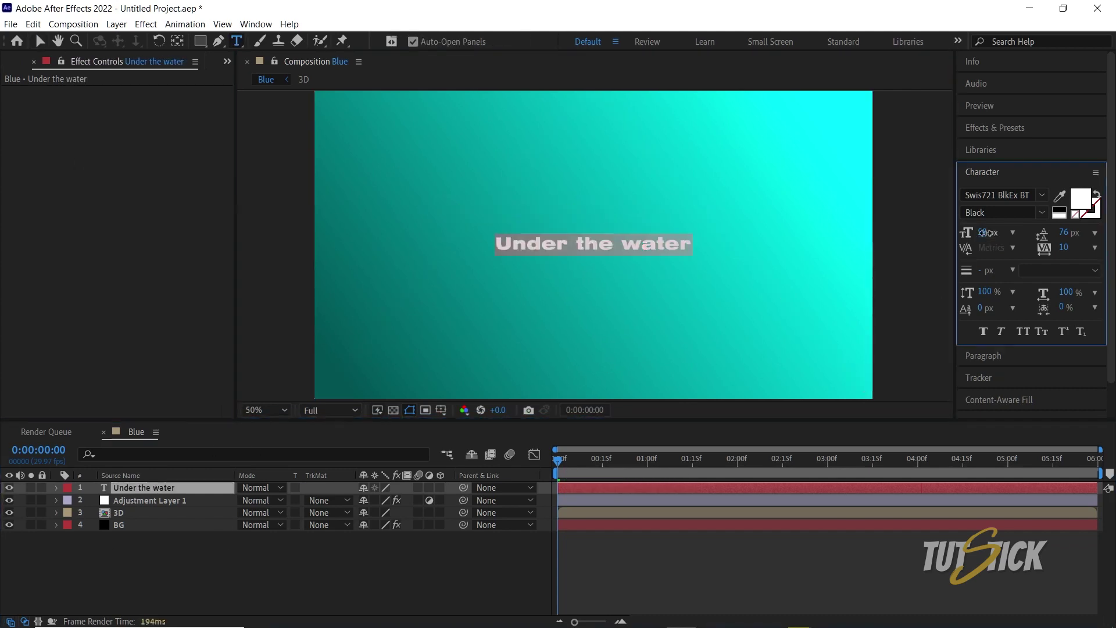
left_click_drag(982, 233, 996, 236)
left_click(480, 577)
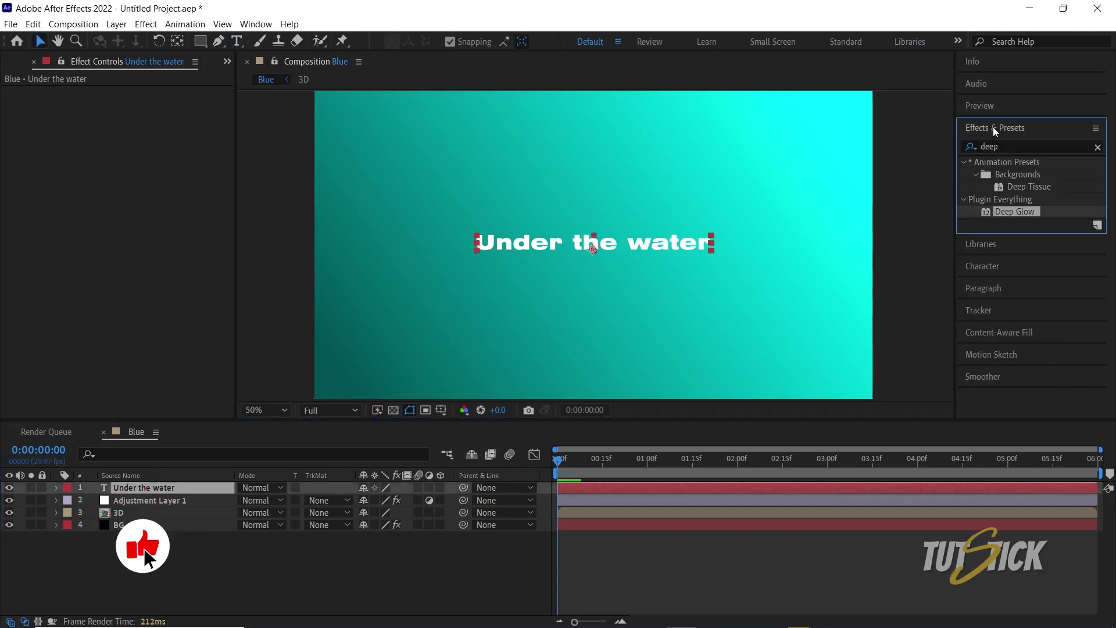
Apply the Slow Fade On preset to the text layer.
left_click(999, 147)
type("slow")
left_click(1056, 201)
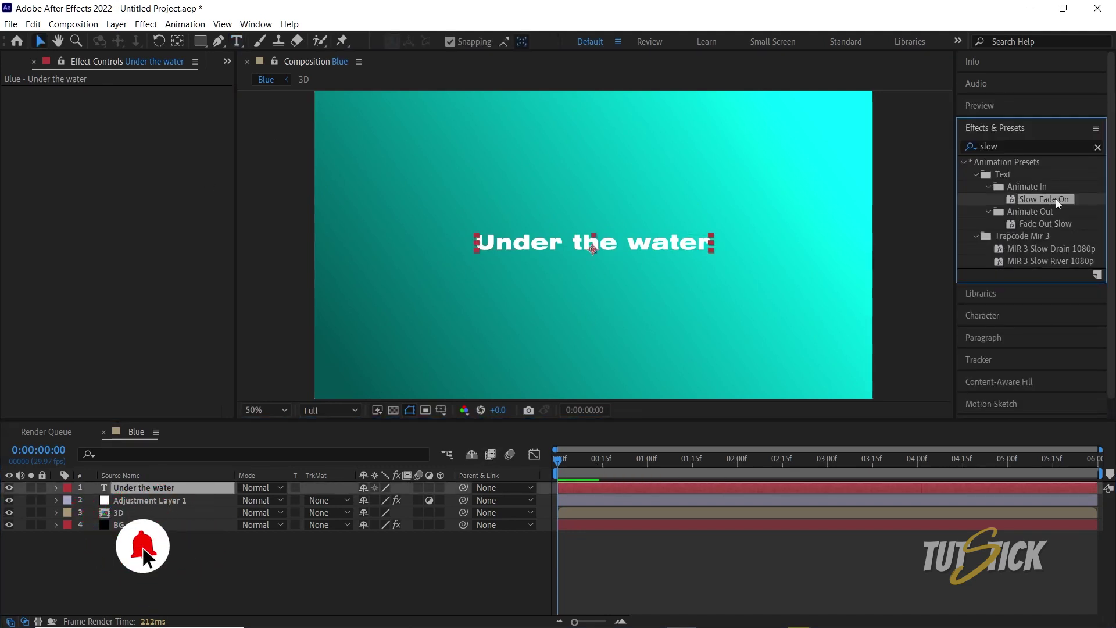
double_click(1043, 199)
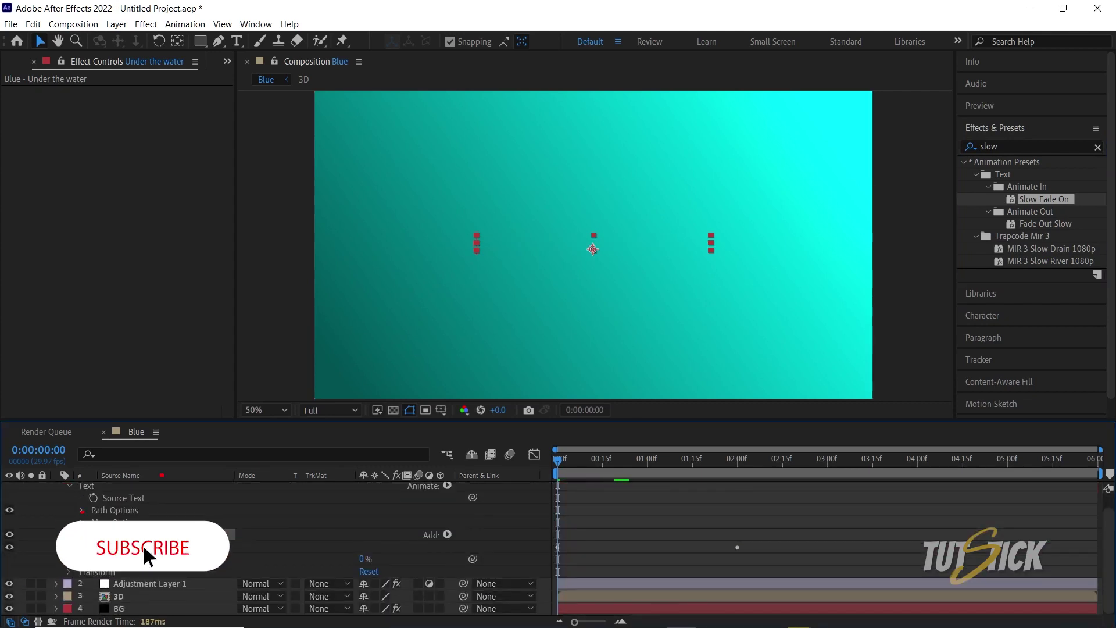
Shift the Offset keyframes so the text fade begins earlier.
left_click(95, 547)
scroll(215, 540, "down", 1)
left_click_drag(558, 461, 752, 475)
left_click_drag(756, 537, 553, 568)
left_click_drag(558, 547, 674, 547)
left_click_drag(717, 463, 667, 465)
left_click_drag(675, 547, 609, 546)
left_click(629, 464)
left_click_drag(630, 461, 679, 462)
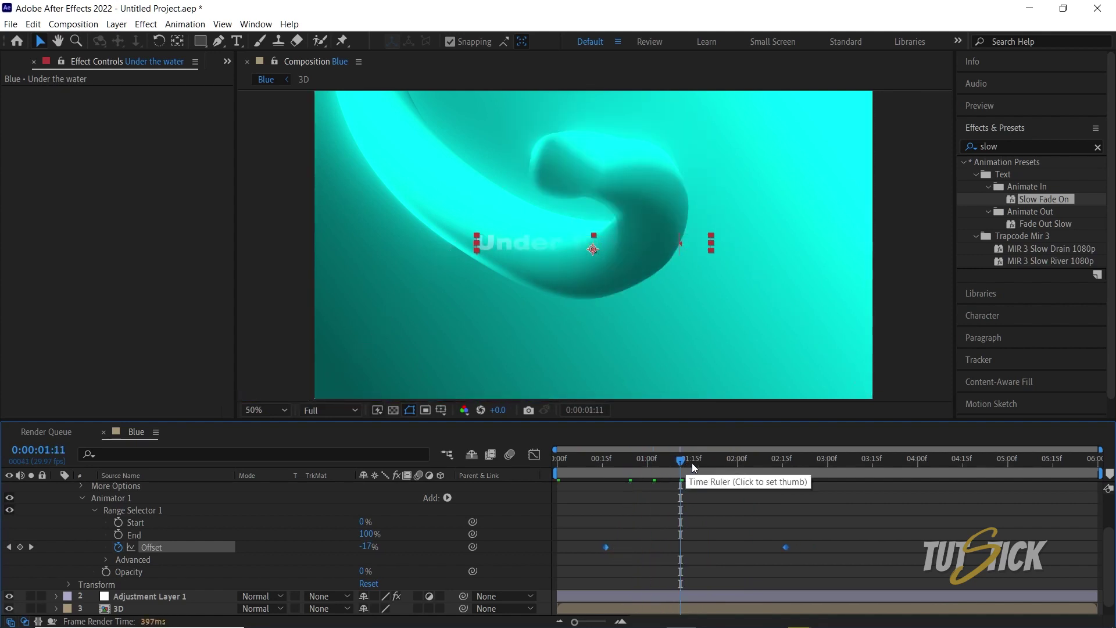
Set the text animator's Anchor Point Grouping to Word and preview the fade from the start.
left_click(81, 485)
left_click(401, 497)
left_click(407, 526)
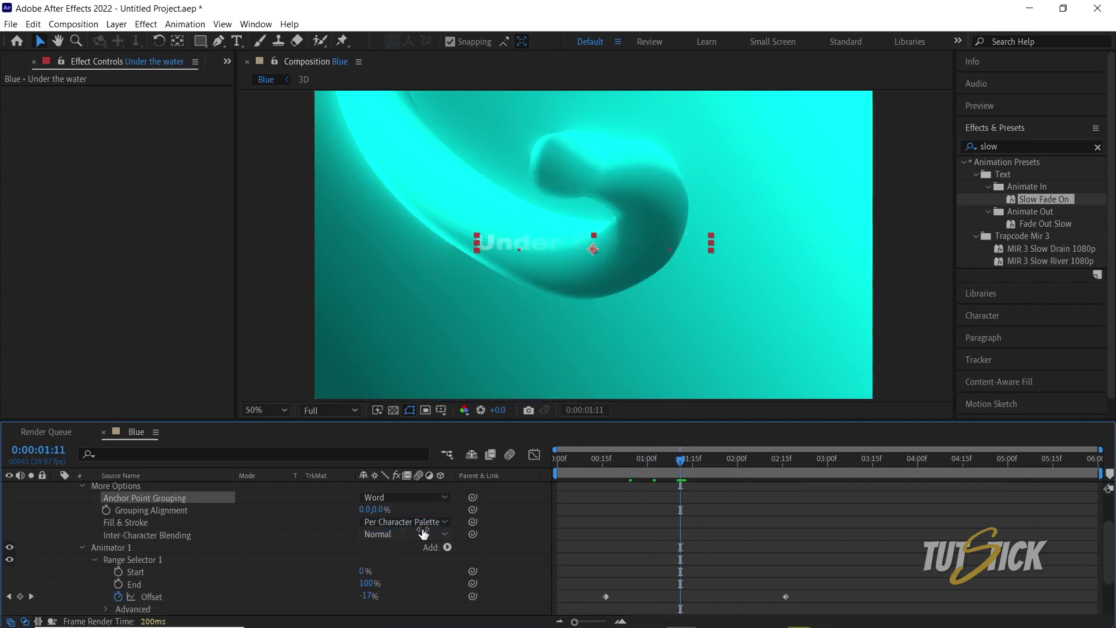
left_click(397, 535)
left_click(750, 427)
left_click_drag(683, 463, 730, 467)
key("Home")
key("u")
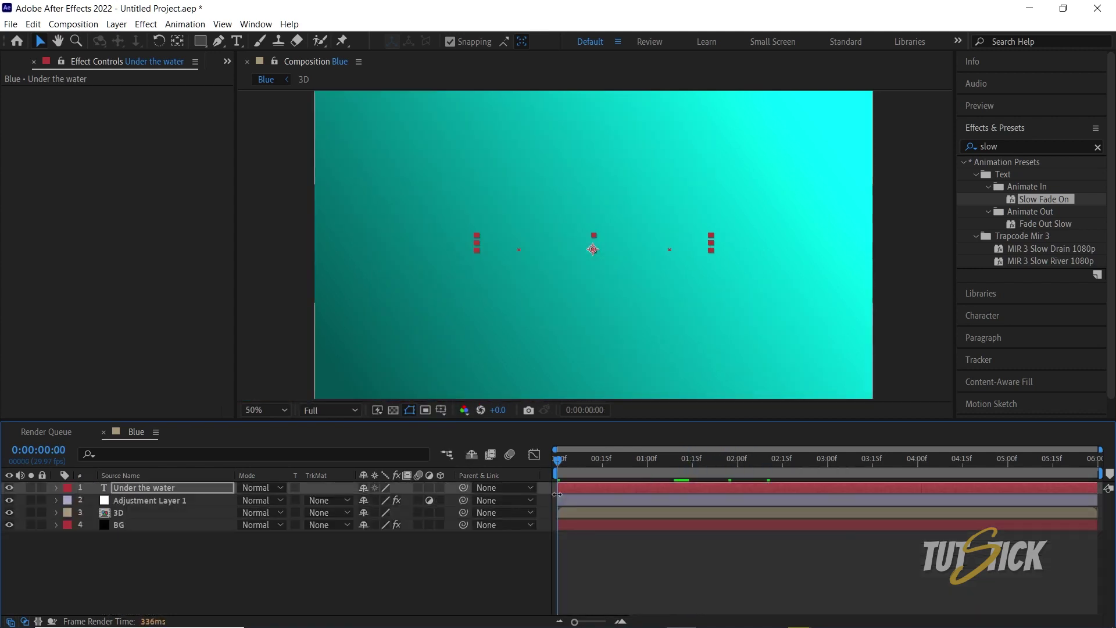
key("space")
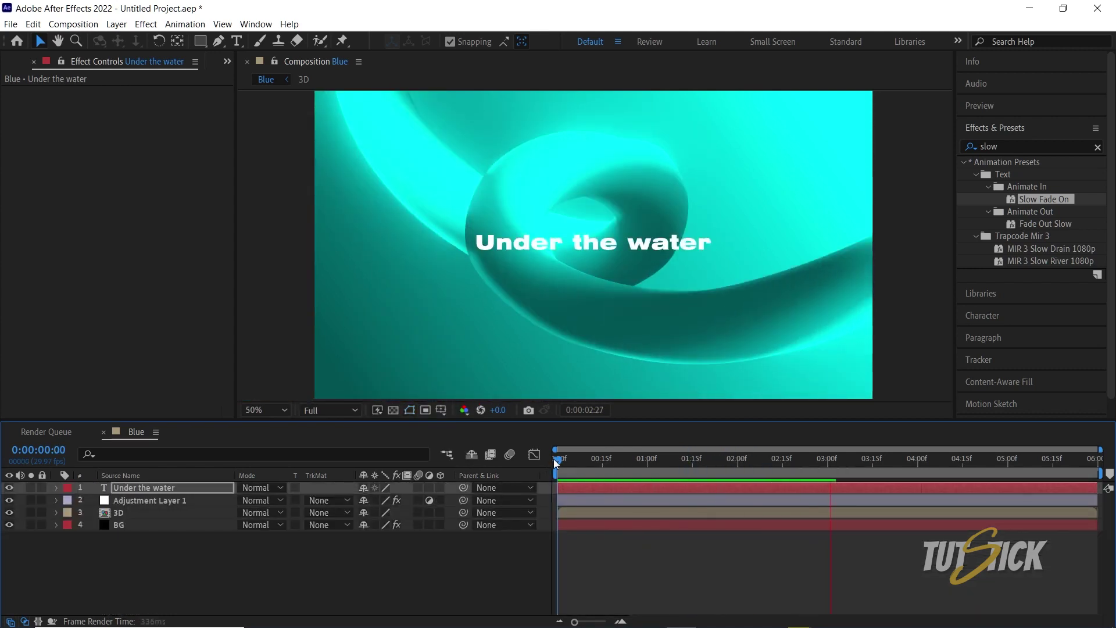
Duplicate the 3D tube layer, move the copy lower left, tilt it about 17 degrees and enlarge it.
left_click(580, 330)
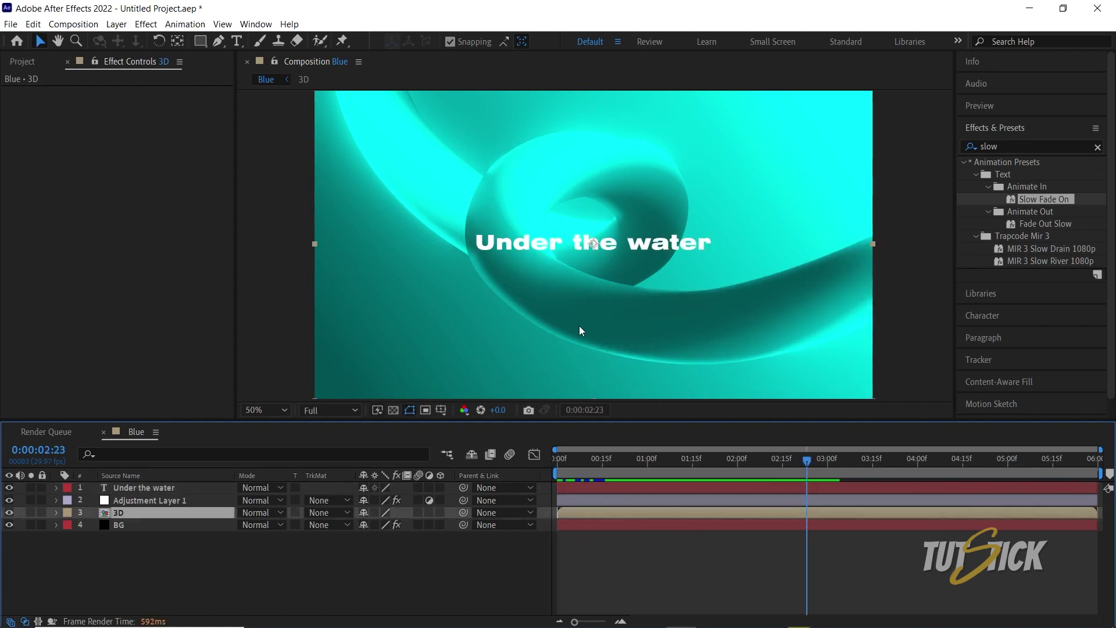
key("ctrl+d")
scroll(579, 326, "down", 2)
left_click_drag(592, 287, 514, 332)
left_click(159, 41)
left_click_drag(665, 226, 678, 330)
key("v")
left_click_drag(559, 273, 513, 303)
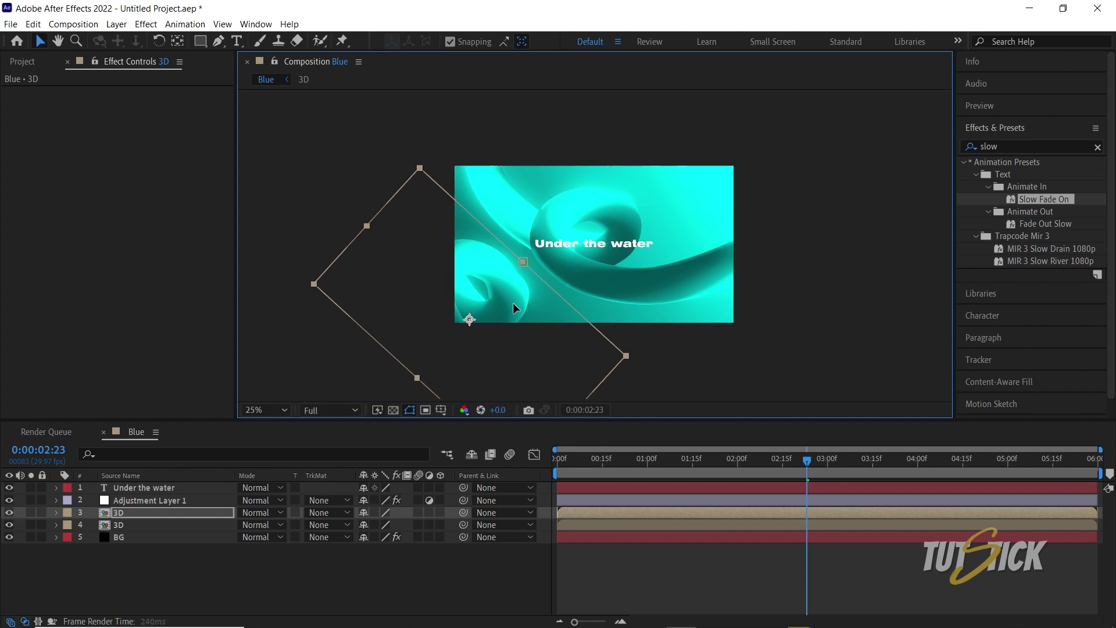
left_click_drag(523, 261, 541, 240)
left_click(427, 144)
left_click(419, 155)
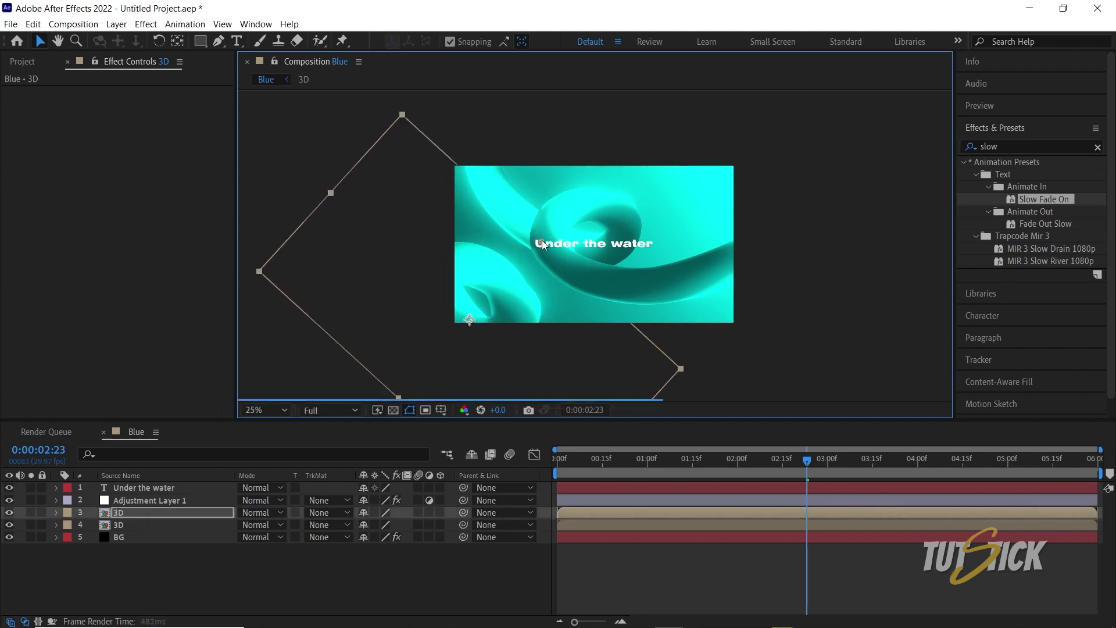
left_click_drag(492, 312, 486, 318)
Apply Fast Box Blur (radius 10) to the tube copy.
left_click(154, 513)
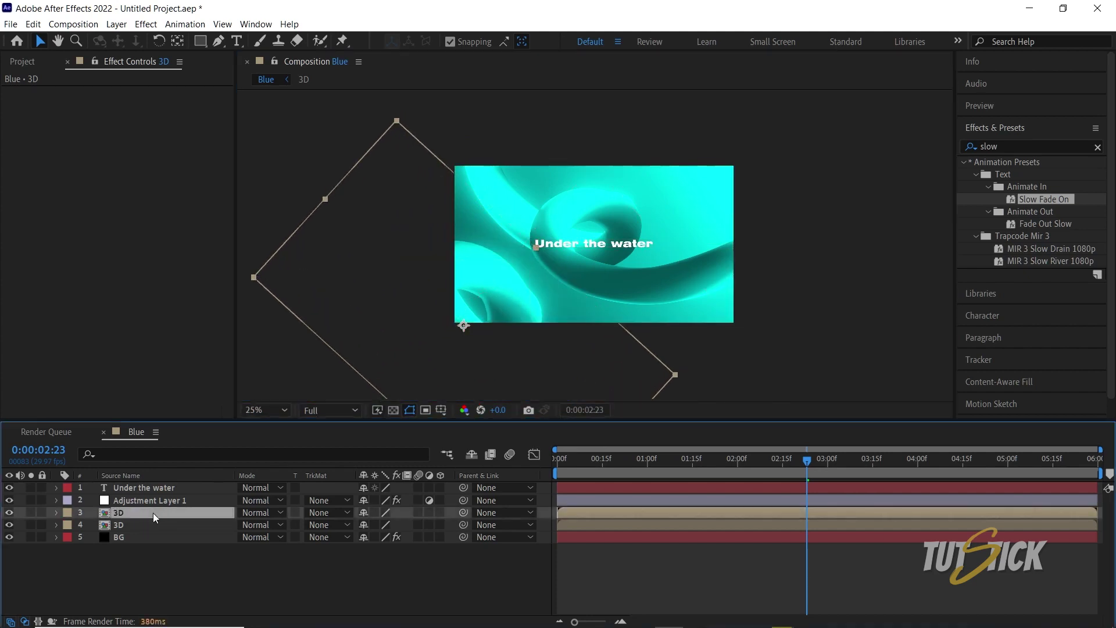
right_click(155, 517)
key("Escape")
left_click(1023, 146)
type("fast")
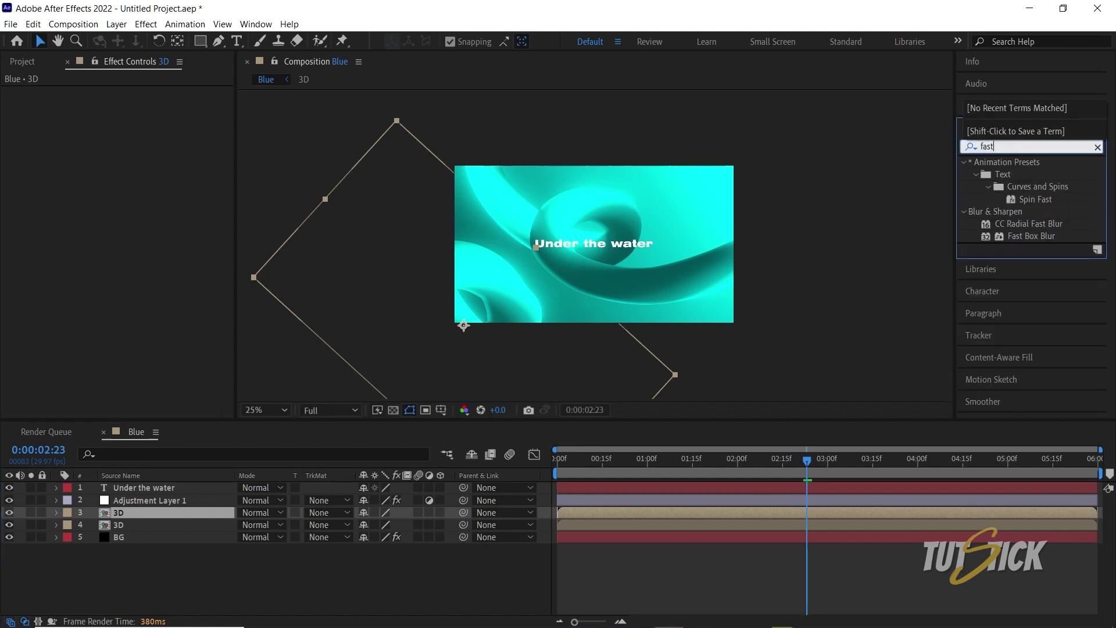
left_click(1056, 235)
left_click_drag(454, 414, 169, 511)
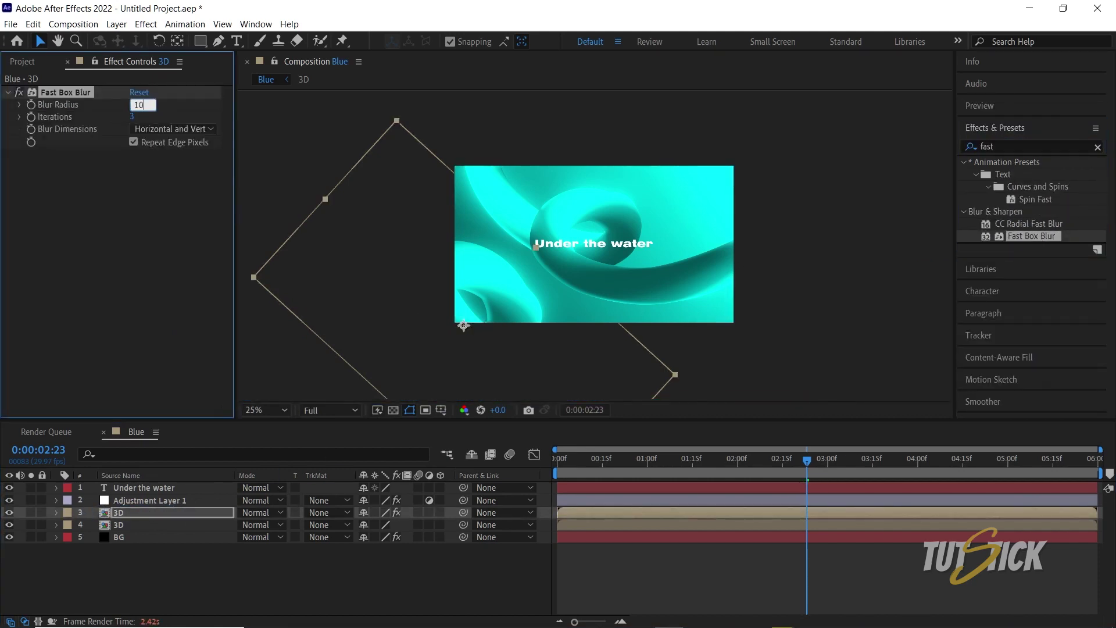
Duplicate the blurred copy, move it toward the top right, rotate it clockwise, and preview.
left_click(144, 512)
key("ctrl+d")
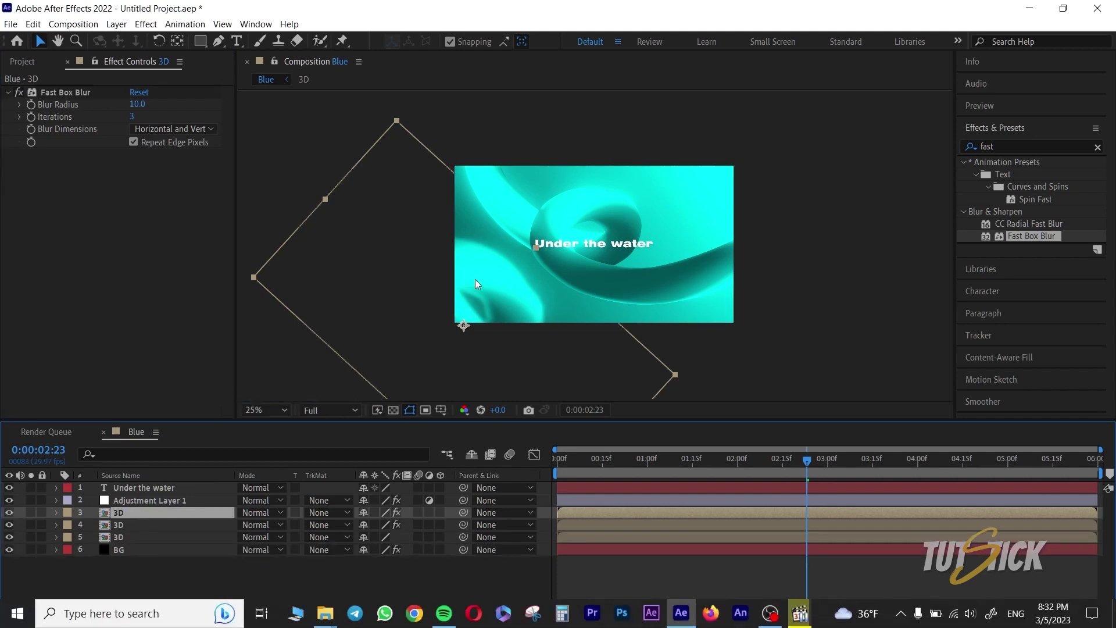
left_click_drag(716, 161, 679, 225)
left_click(159, 42)
left_click_drag(911, 218, 898, 262)
left_click(912, 246)
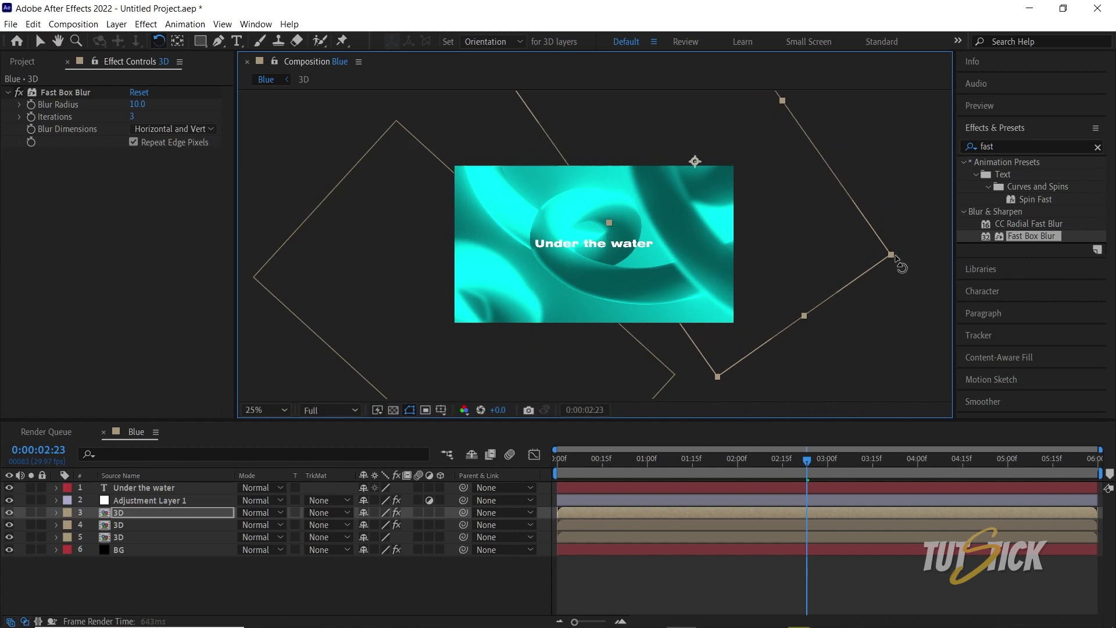
left_click_drag(695, 161, 697, 230)
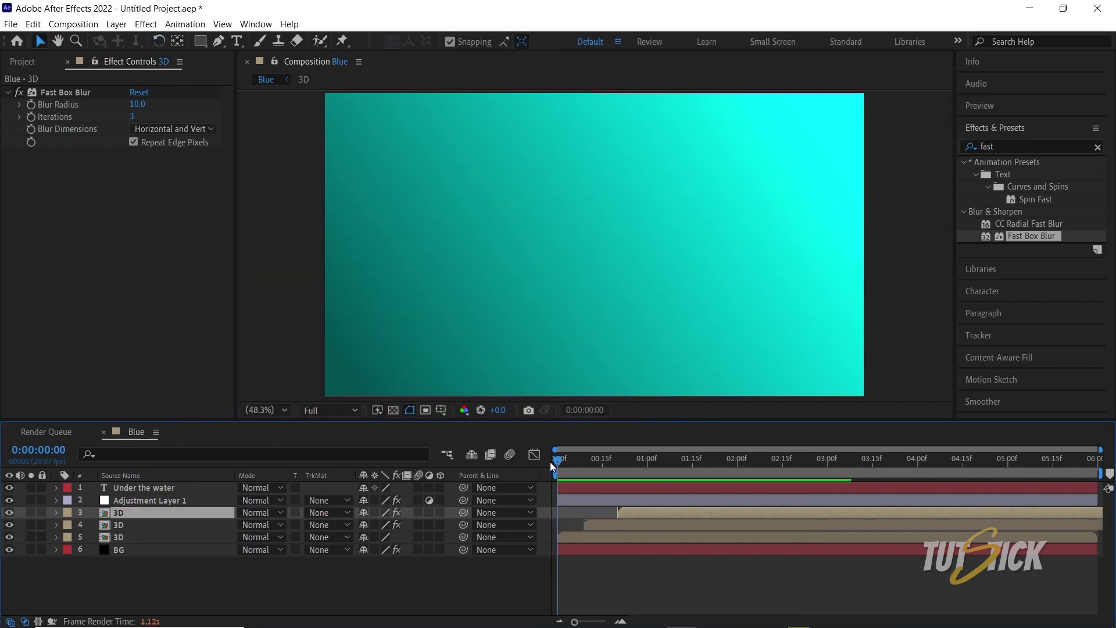
key("space")
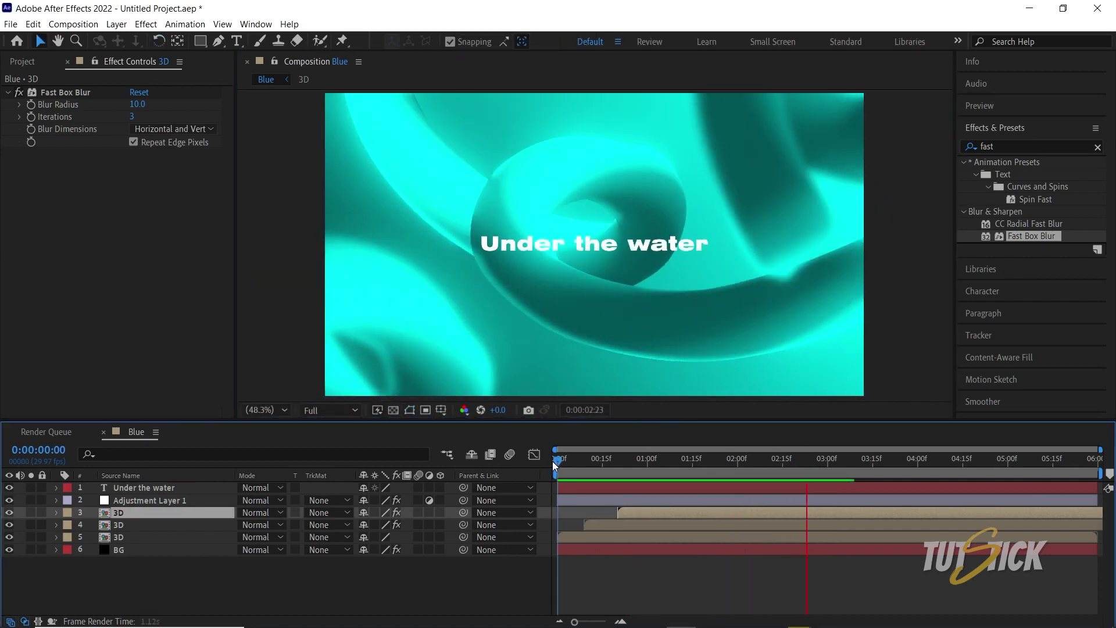